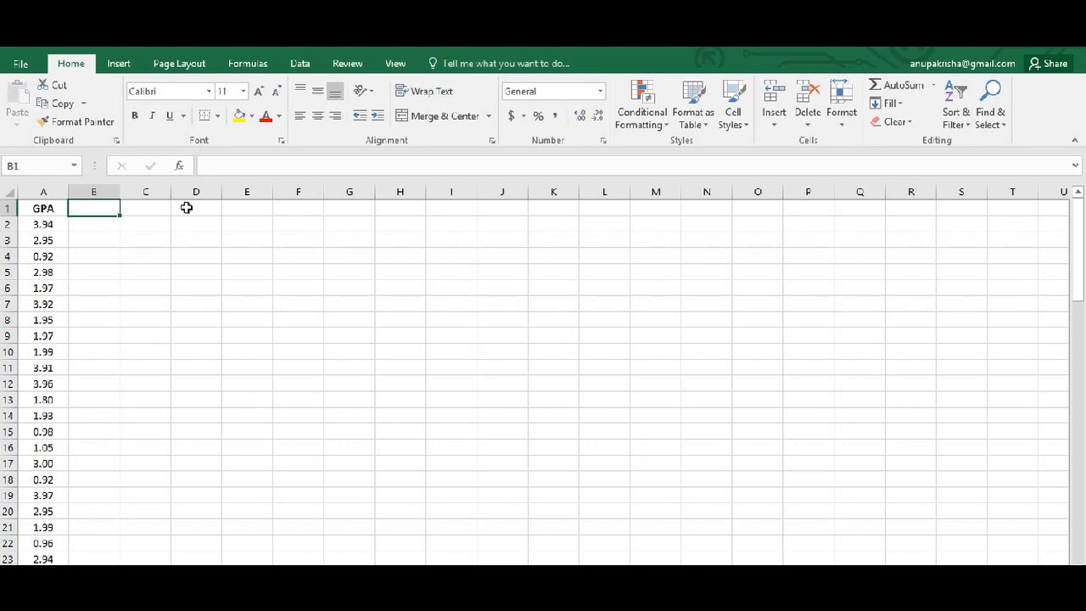
# Enter the label Minimum in cell C1.
pyautogui.moveTo(1083, 280)
pyautogui.mouseDown()
pyautogui.moveTo(1083, 261)
pyautogui.moveTo(1067, 553)
pyautogui.moveTo(1076, 264)
pyautogui.mouseUp()
pyautogui.click(164, 212)
pyautogui.write('Mi')
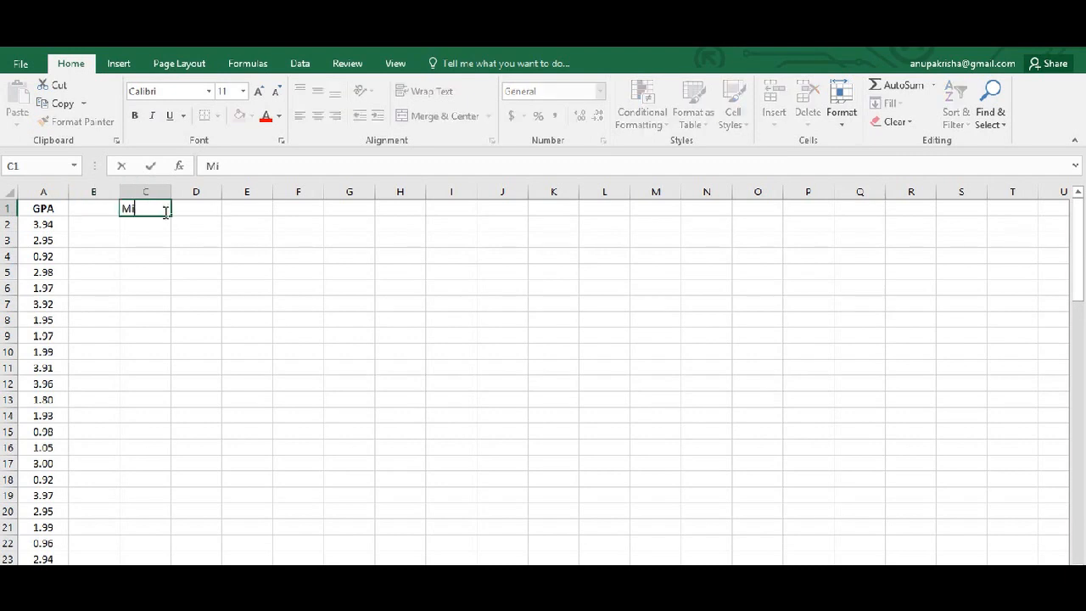
pyautogui.write('nimum:')
pyautogui.press('Tab')
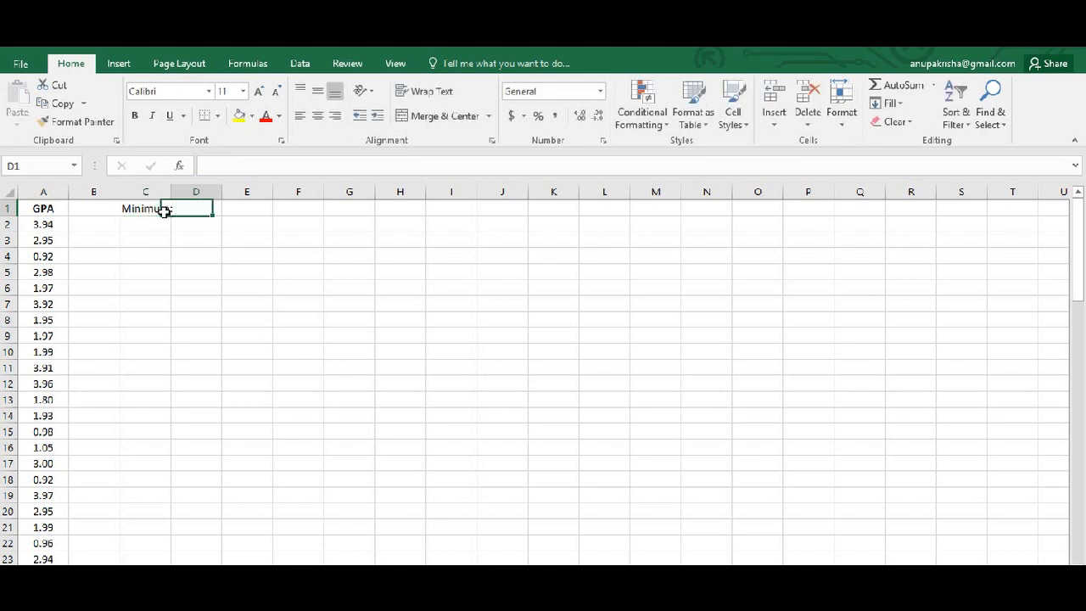
# Calculate the smallest GPA in cell D1 with the formula =min(A2:A81).
pyautogui.write('=min')
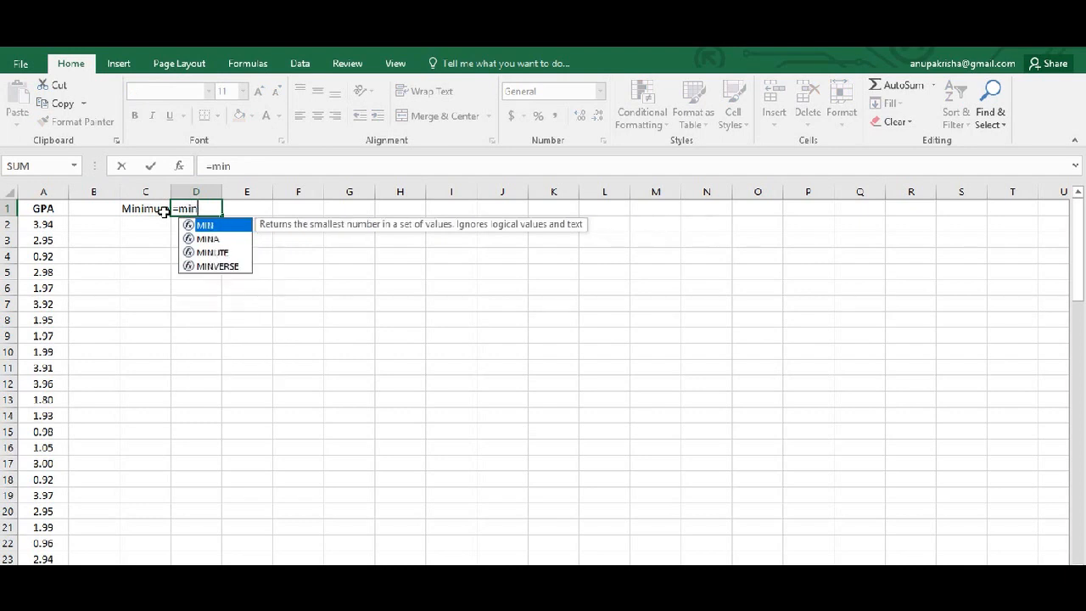
pyautogui.write('(')
pyautogui.moveTo(46, 225); pyautogui.dragTo(34, 526)
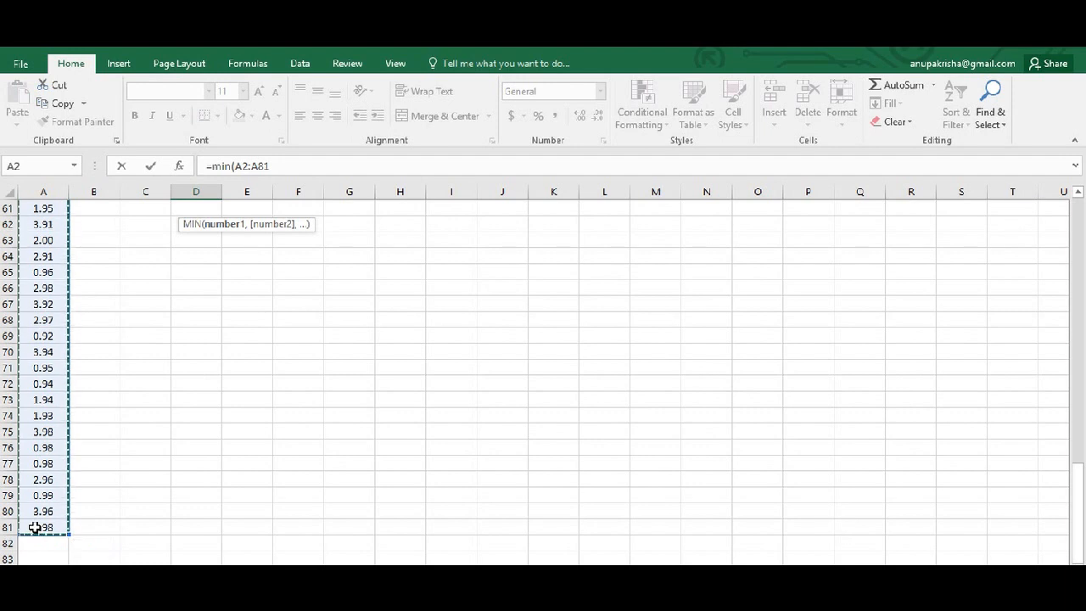
pyautogui.write(')')
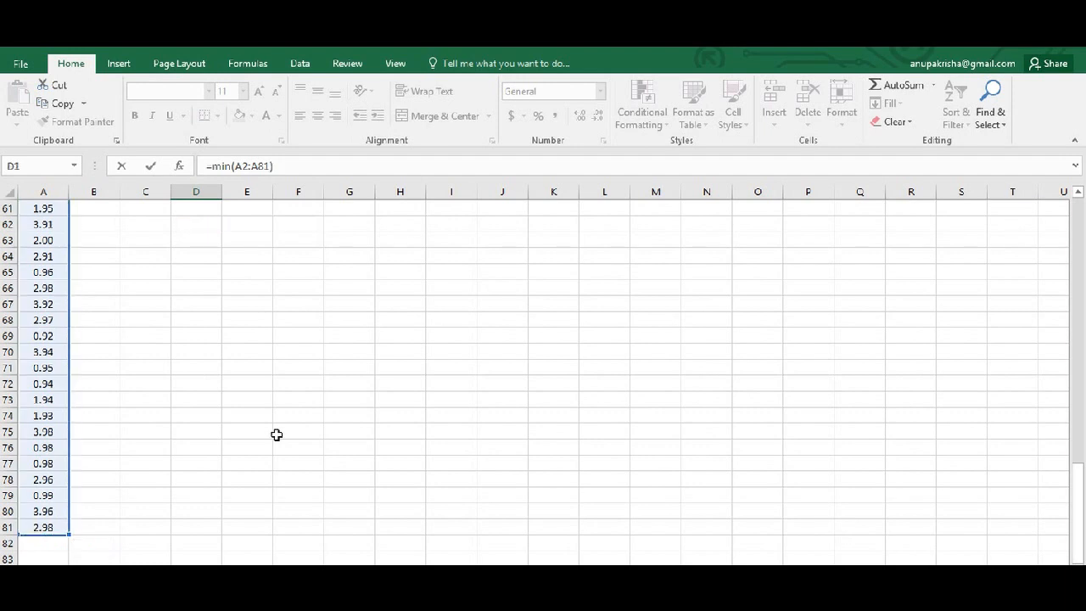
pyautogui.scroll(20, 277, 435)
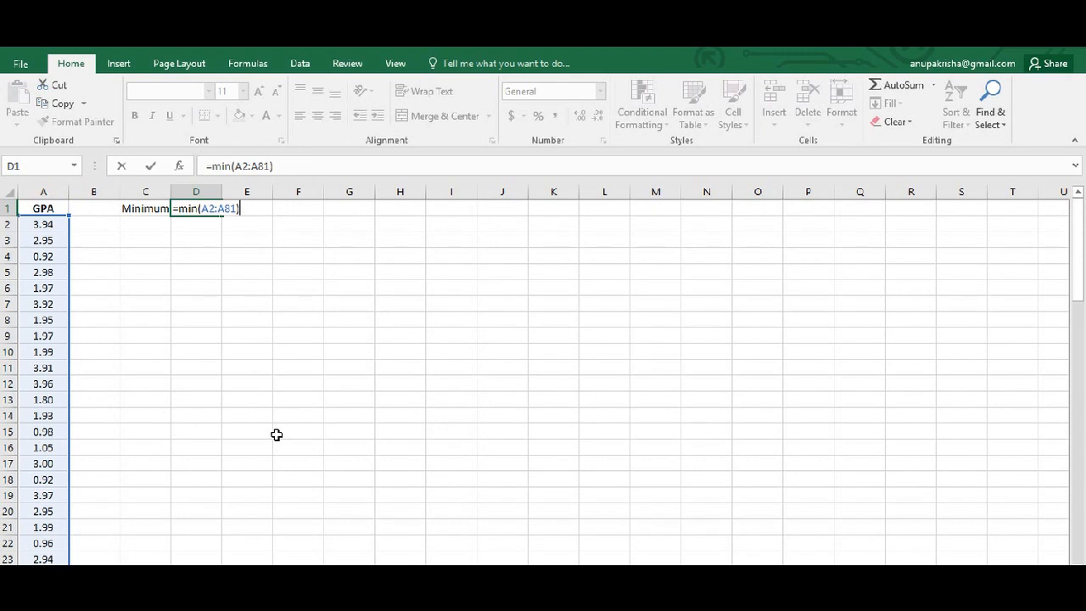
pyautogui.press('Return')
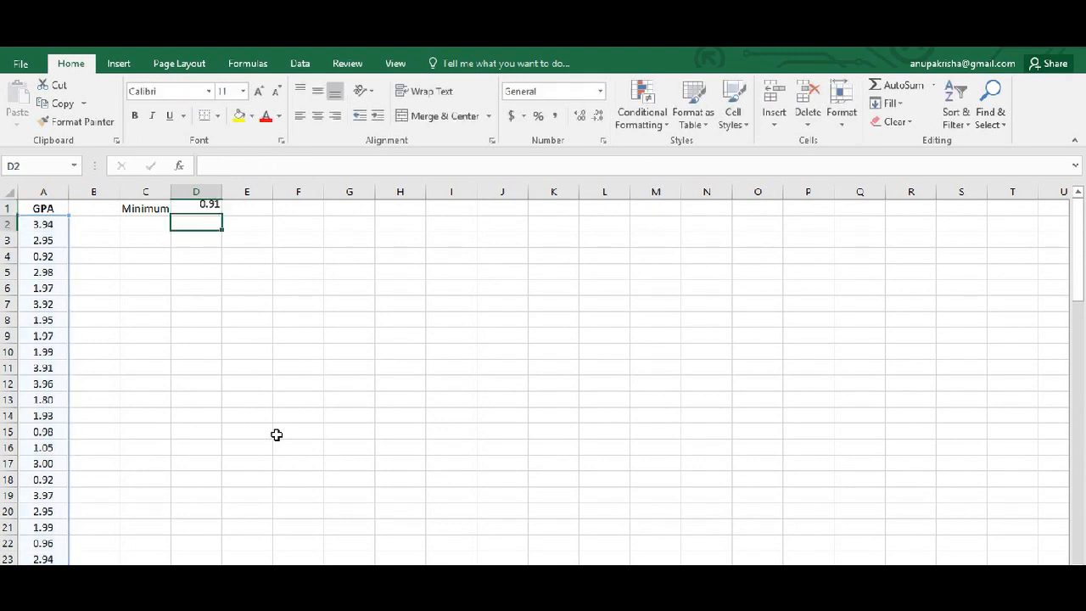
# Enter the label Maximum in cell C2.
pyautogui.click(142, 224)
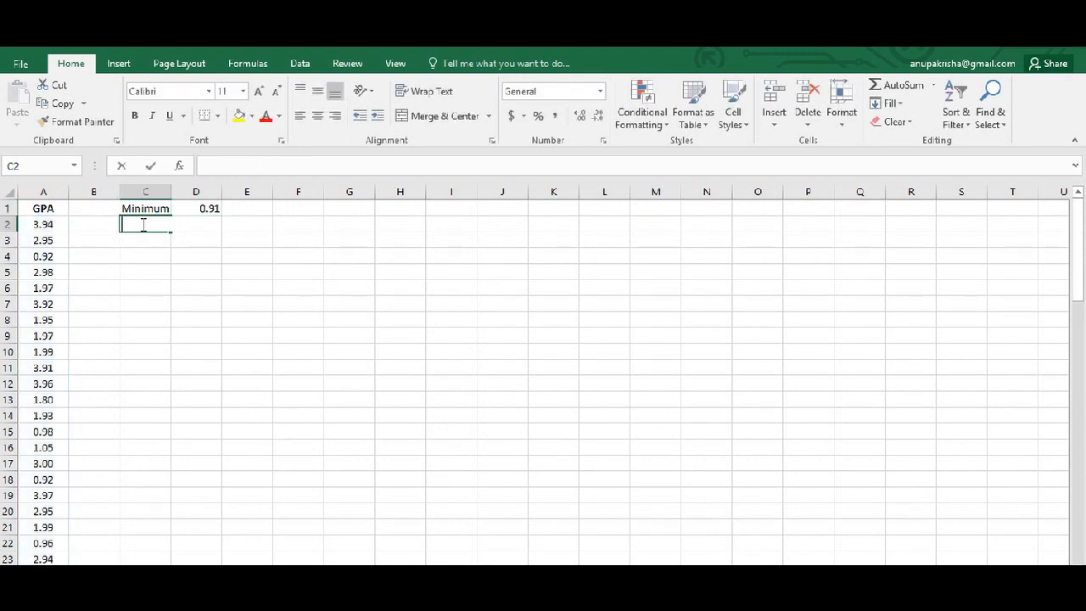
pyautogui.write('Maximum')
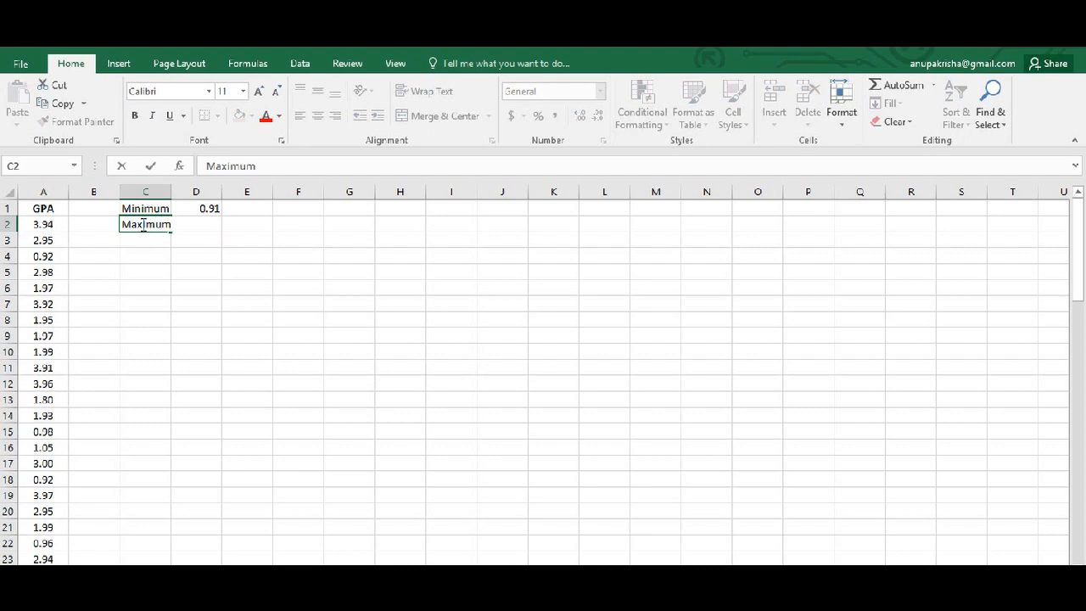
pyautogui.press('Return')
# Calculate the largest GPA in cell D2 with the formula =max(a2:a81).
pyautogui.click(197, 224)
pyautogui.write('=')
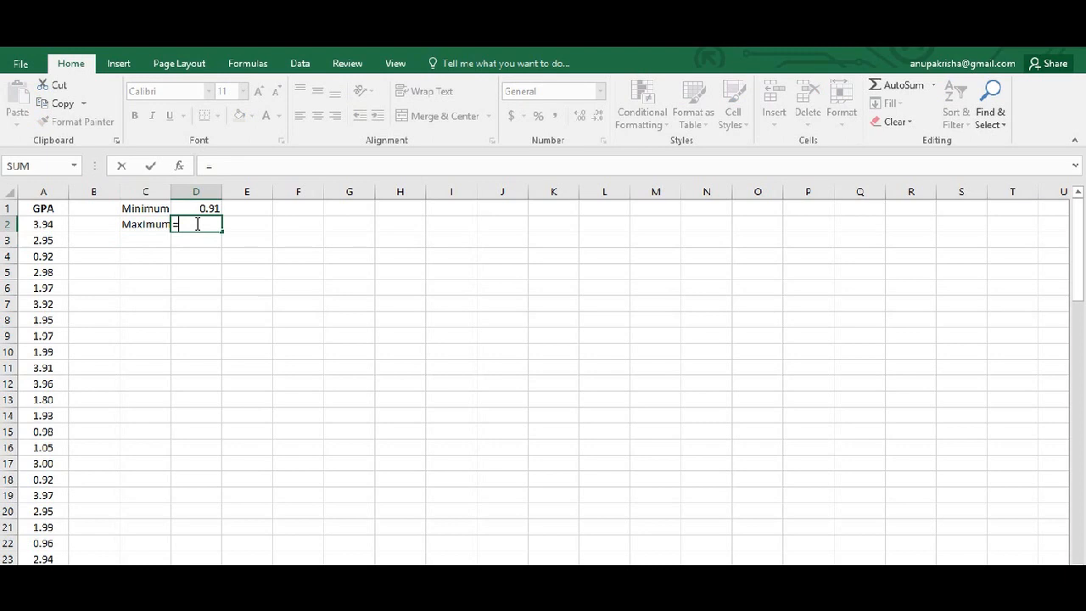
pyautogui.write('max(')
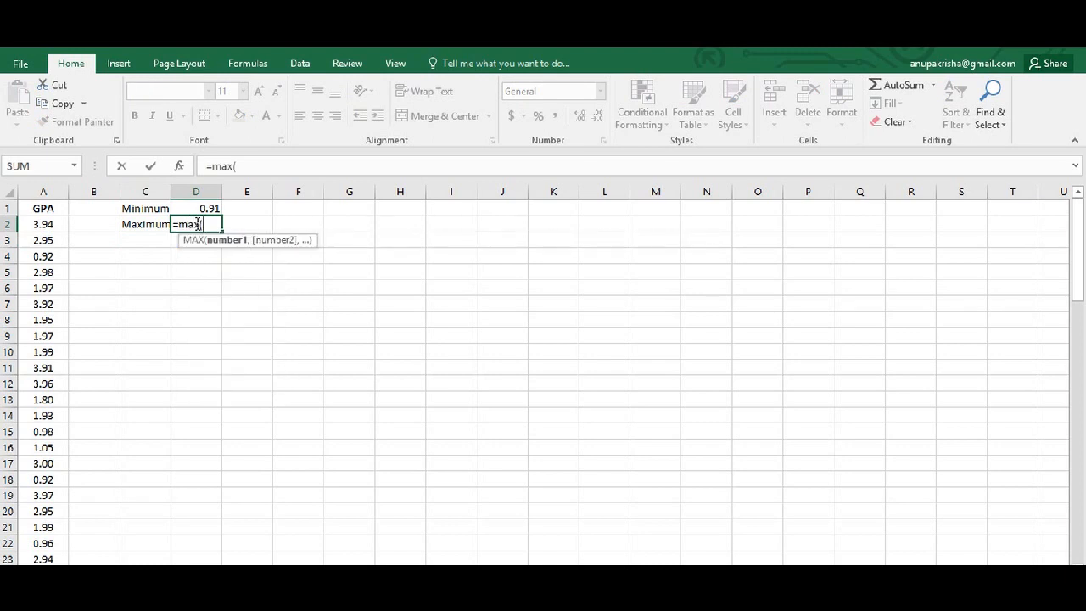
pyautogui.write('a2:a31)')
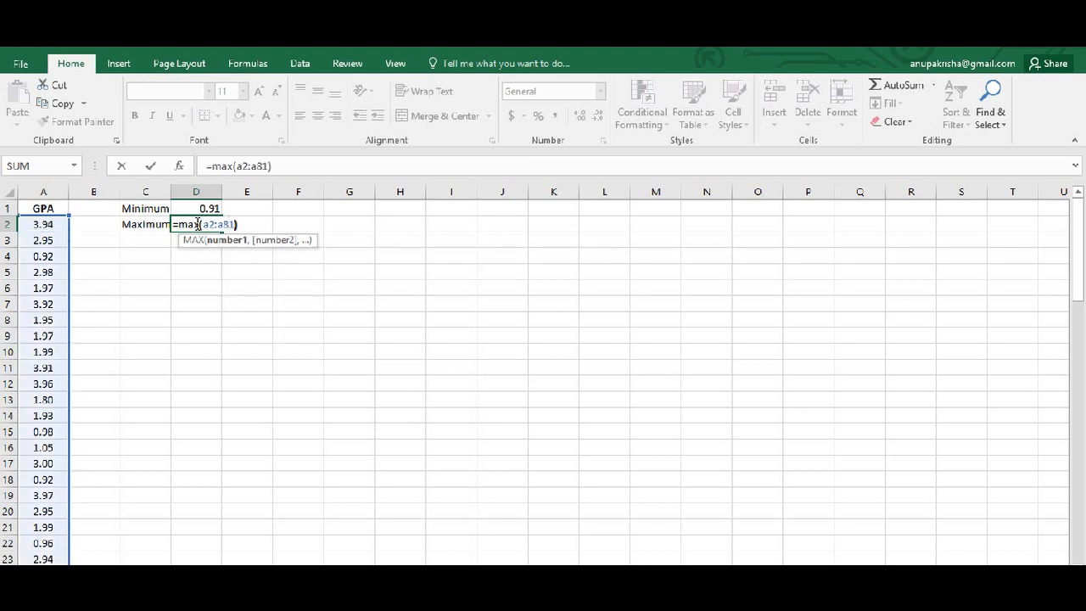
pyautogui.press('Return')
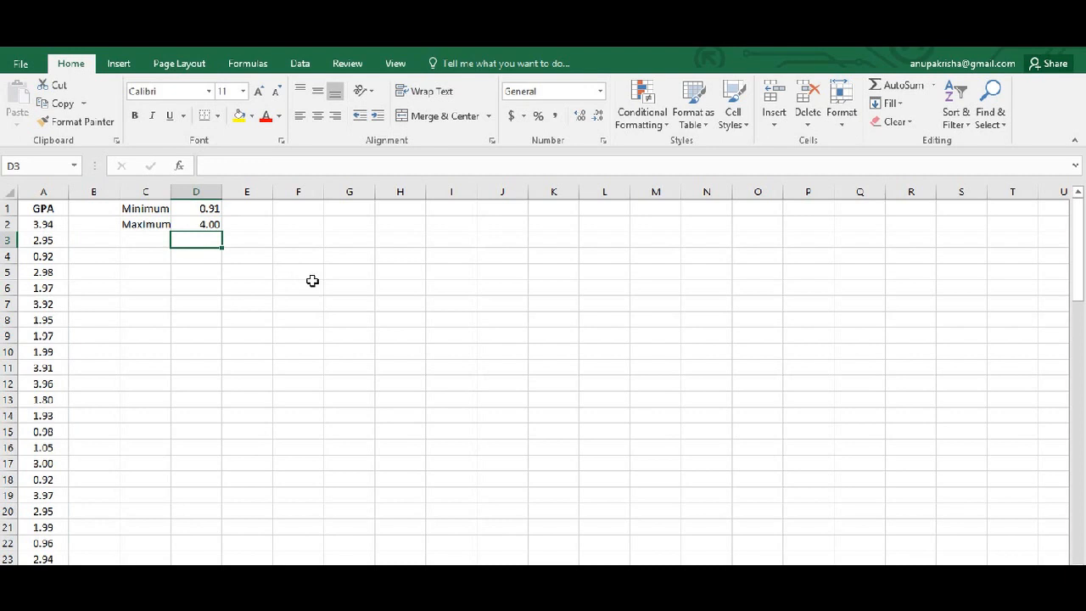
# Enter the heading Class Intervals in cell F1.
pyautogui.click(300, 210)
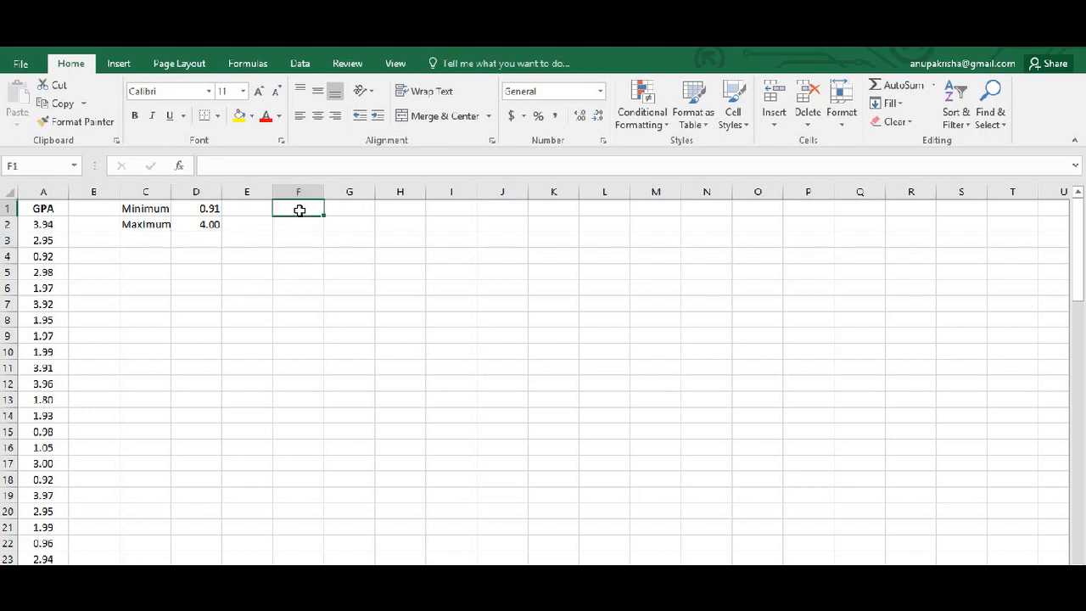
pyautogui.write('Class Int')
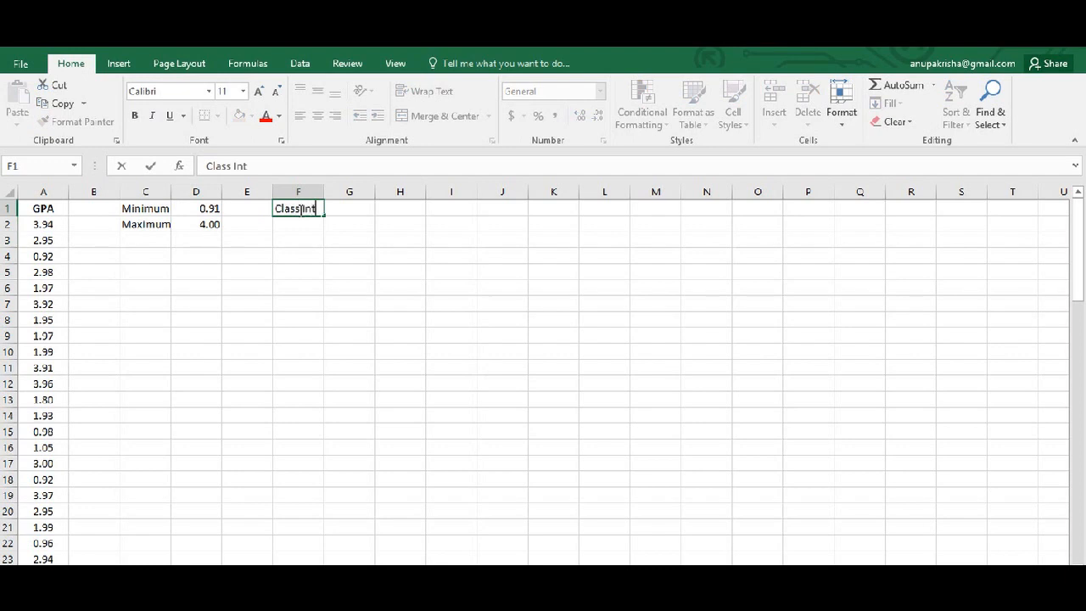
pyautogui.write('rrvals')
pyautogui.press('Return')
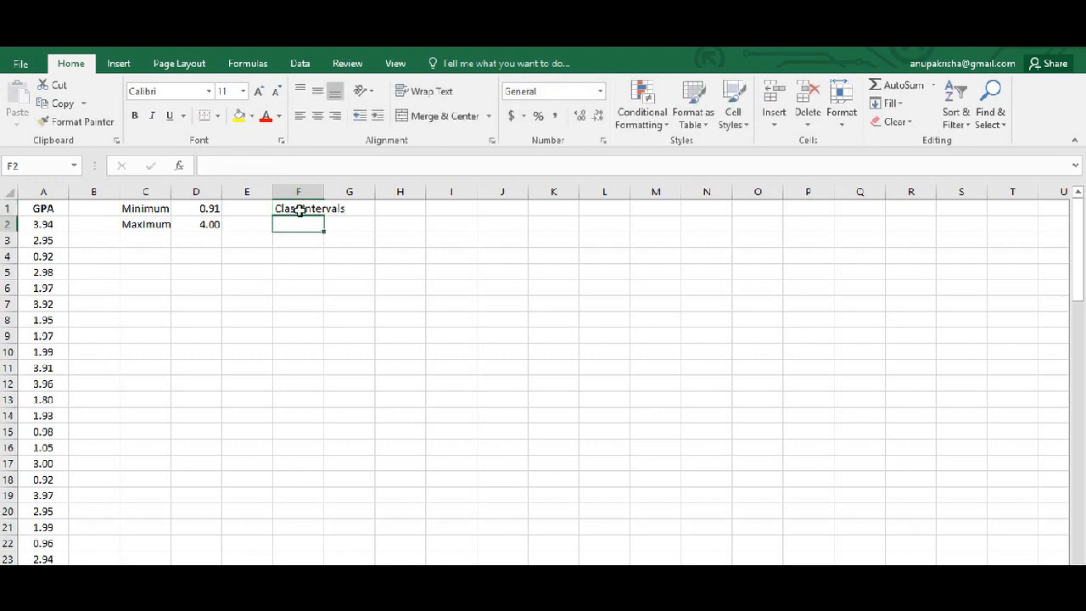
# List the intervals 0 to 1, 1 to 2, 2 to 3 and 3 to 4 in cells F2 through F5.
pyautogui.write('0 to ')
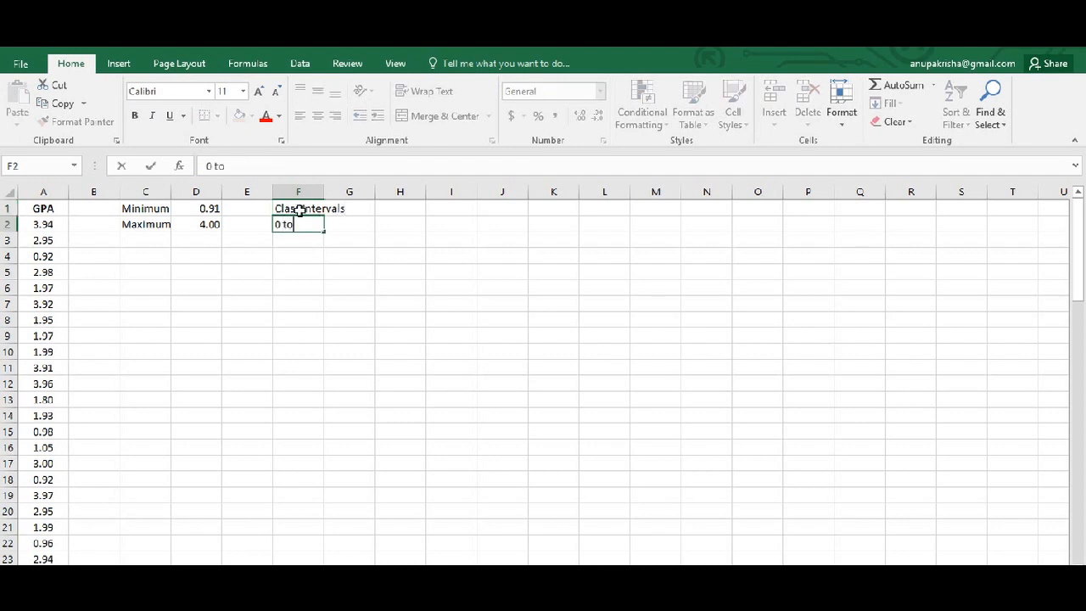
pyautogui.write('1')
pyautogui.press('Return')
pyautogui.write('1')
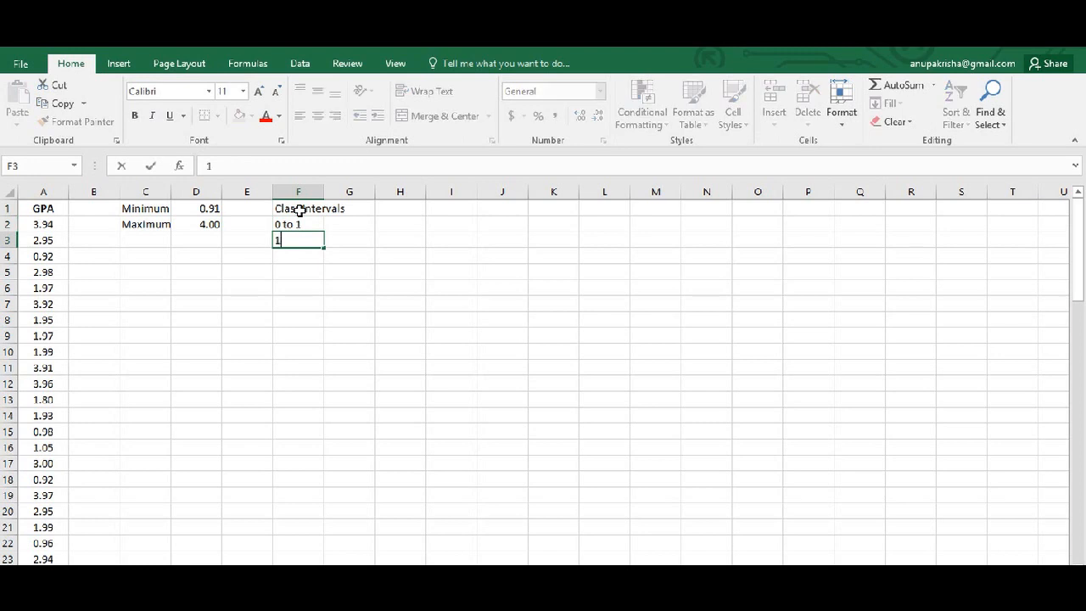
pyautogui.write(' to 2')
pyautogui.press('Return')
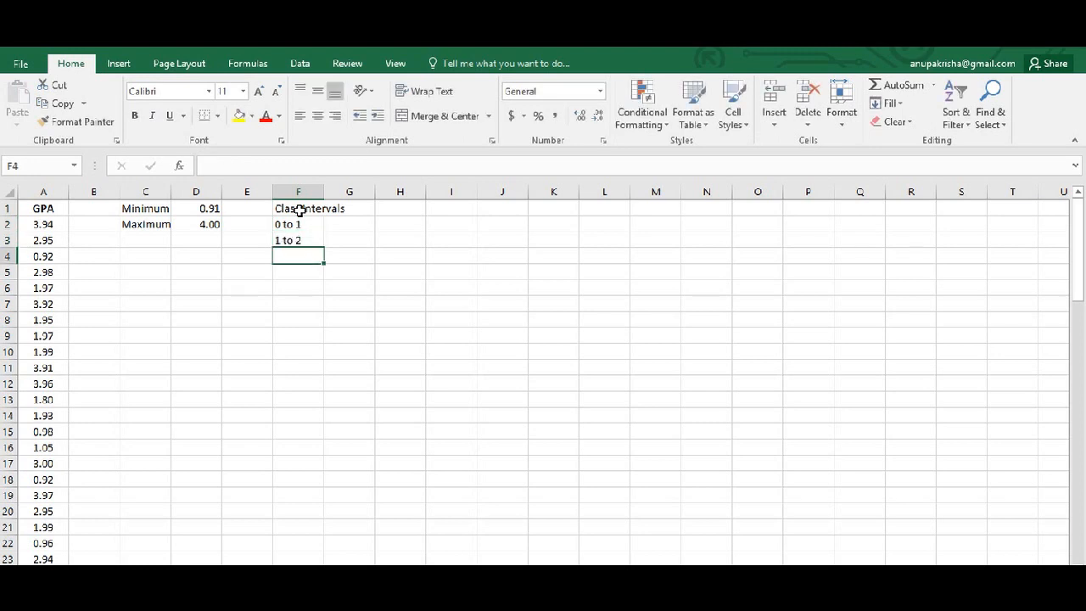
pyautogui.write('2 to 3')
pyautogui.press('Return')
pyautogui.write('3 to 4')
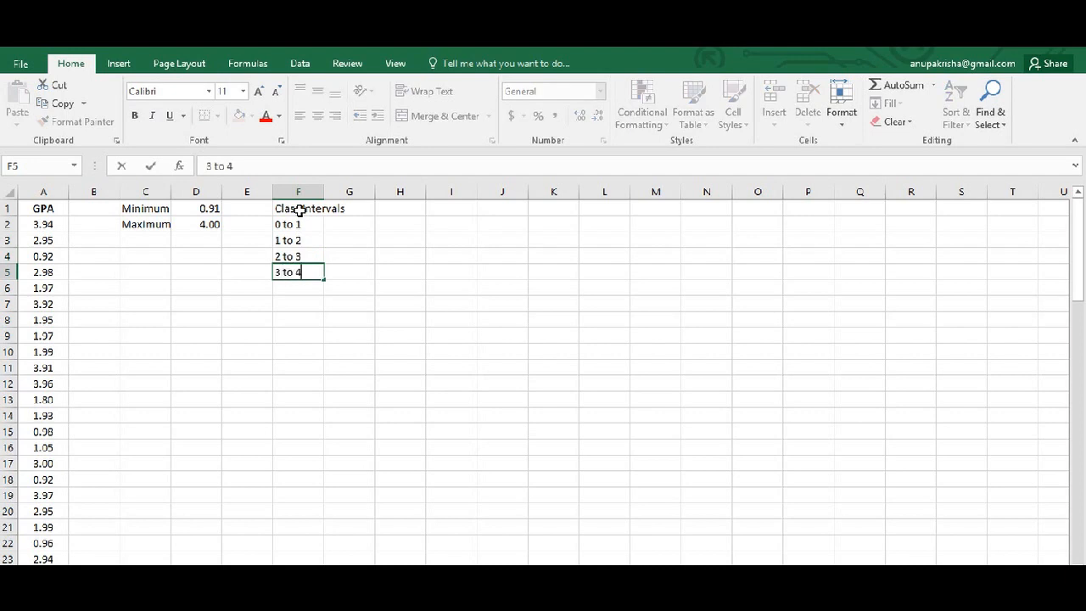
pyautogui.press('Return')
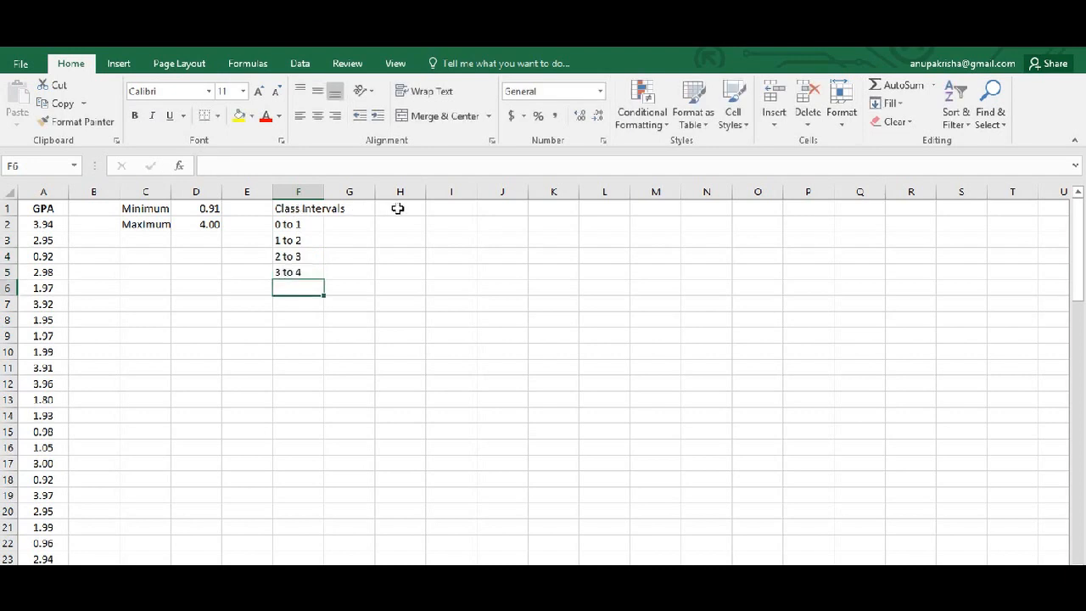
# Create a column headed Bin in cell H1 with the values 1, 2 and 3 in H2 through H4.
pyautogui.click(399, 208)
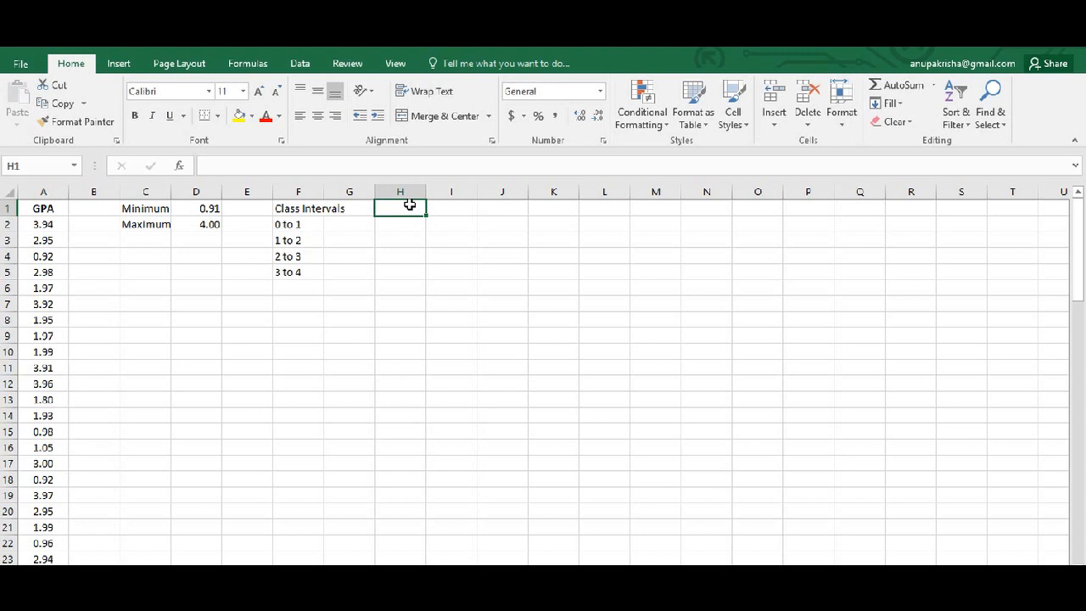
pyautogui.write('Bin')
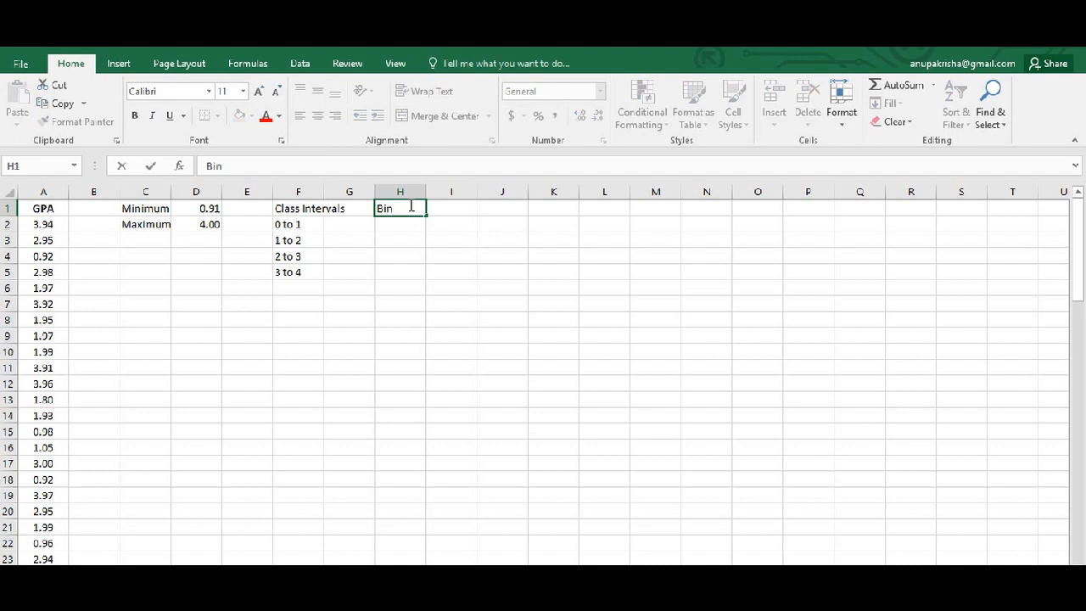
pyautogui.press('Return')
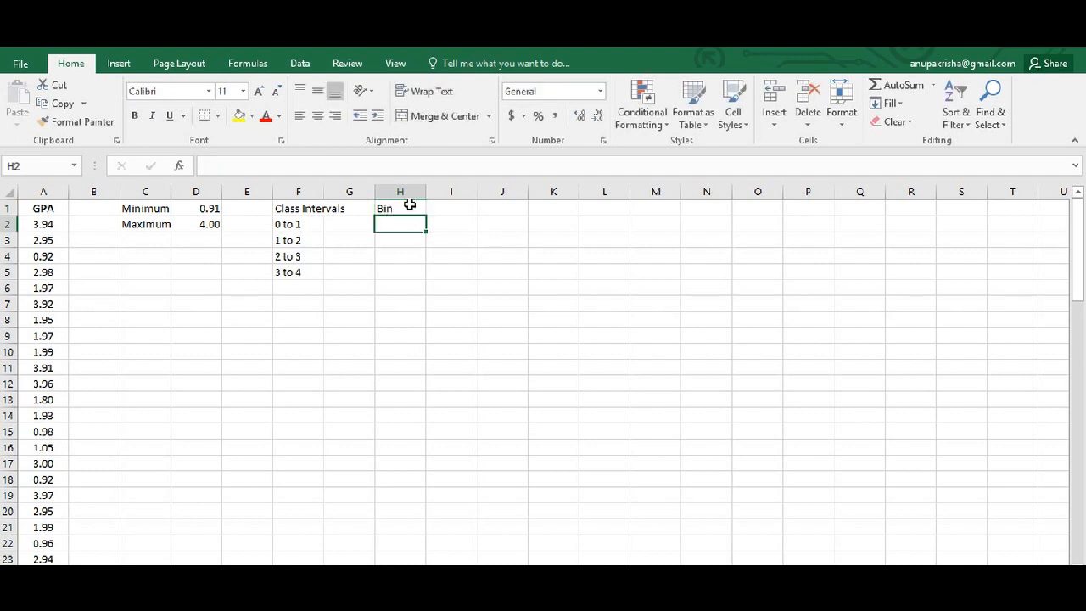
pyautogui.write('1')
pyautogui.press('Return')
pyautogui.write('2')
pyautogui.press('Return')
pyautogui.write('3')
pyautogui.press('Return')
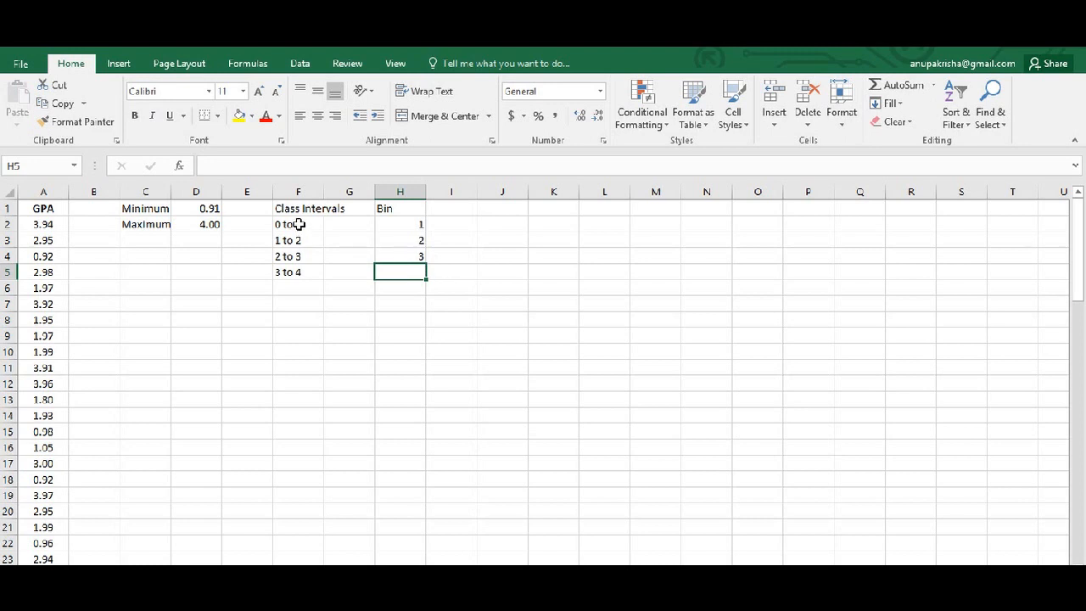
# Check in the list of available Excel add-ins that the Analysis ToolPak is enabled, and accept the selection.
pyautogui.click(401, 215)
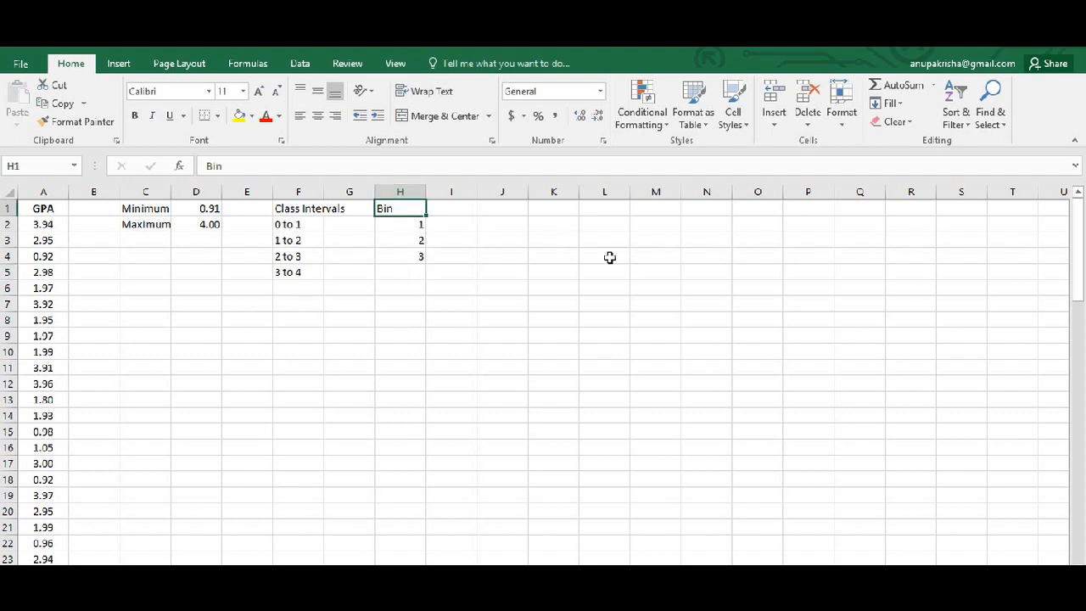
pyautogui.click(301, 68)
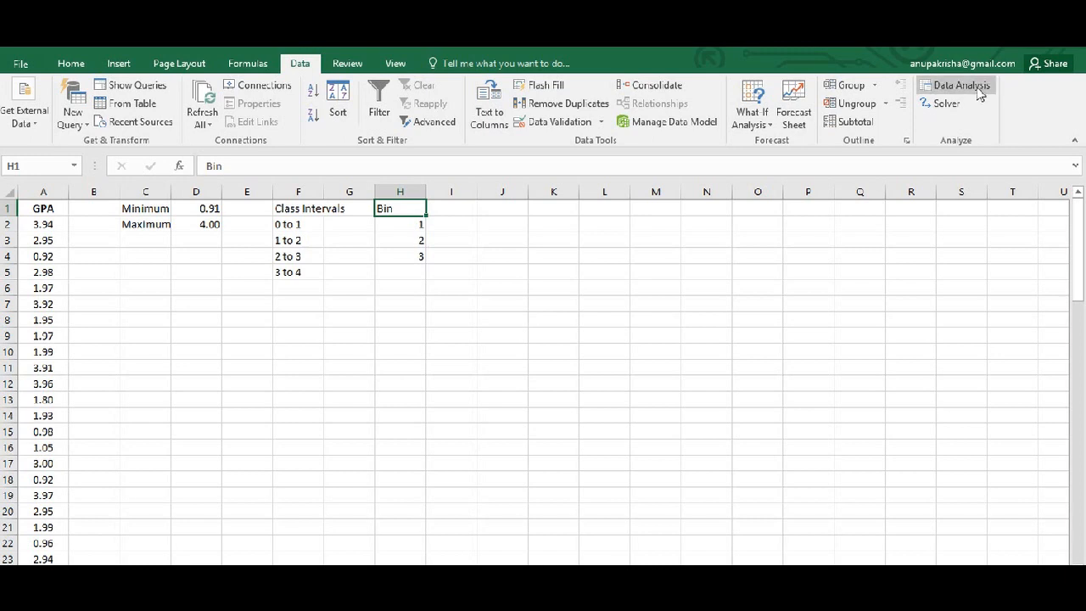
pyautogui.click(17, 65)
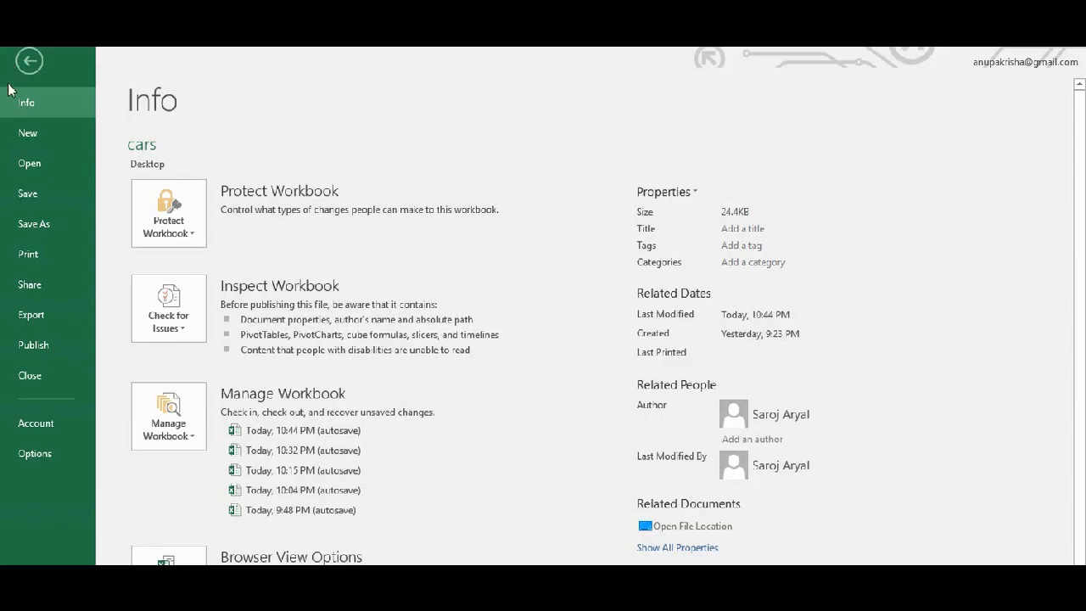
pyautogui.click(35, 458)
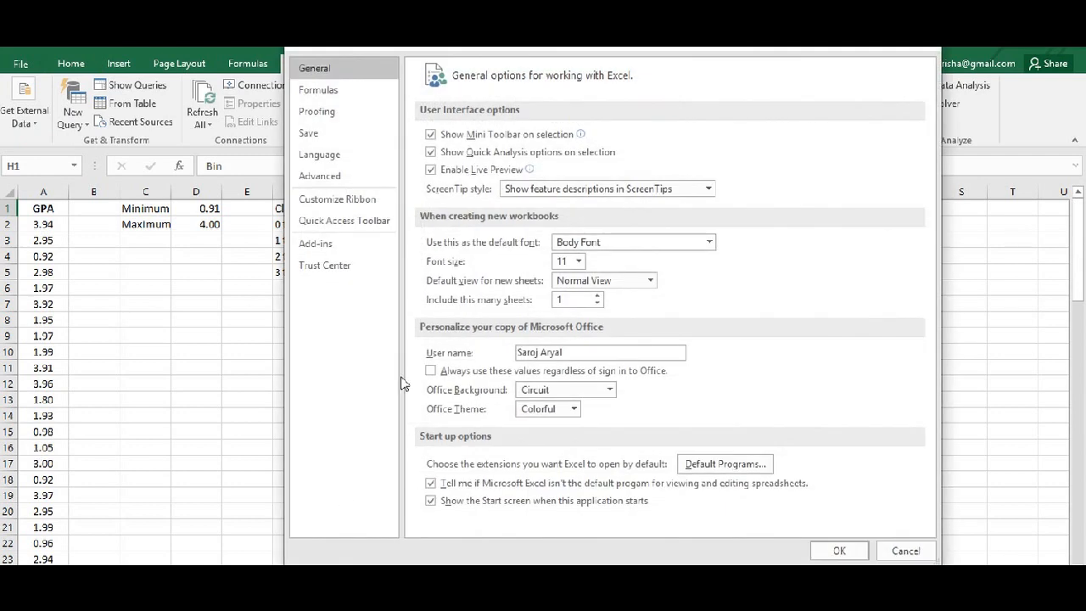
pyautogui.click(342, 249)
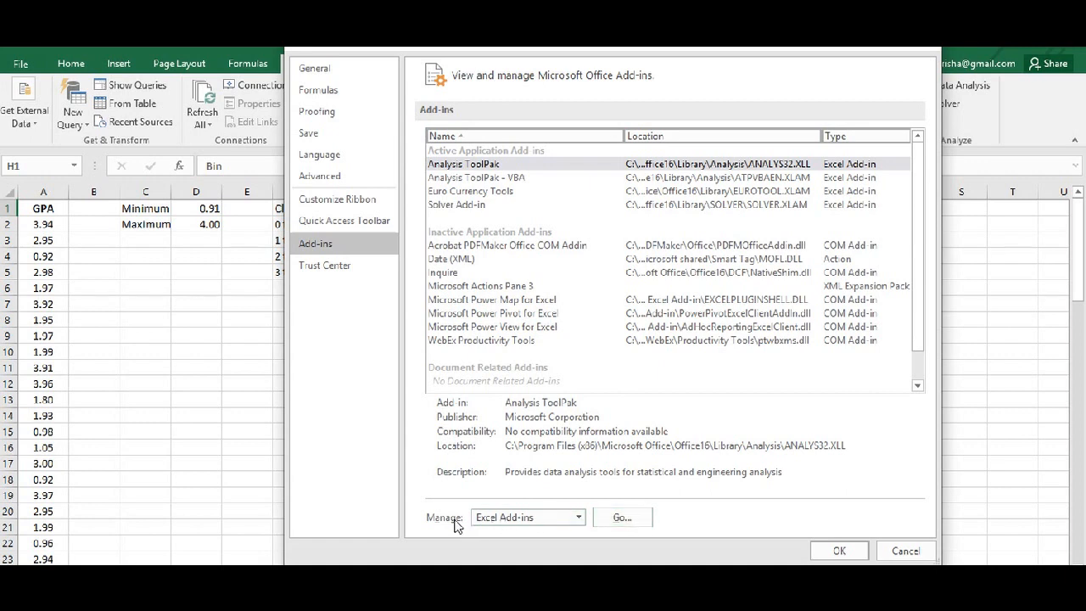
pyautogui.click(620, 520)
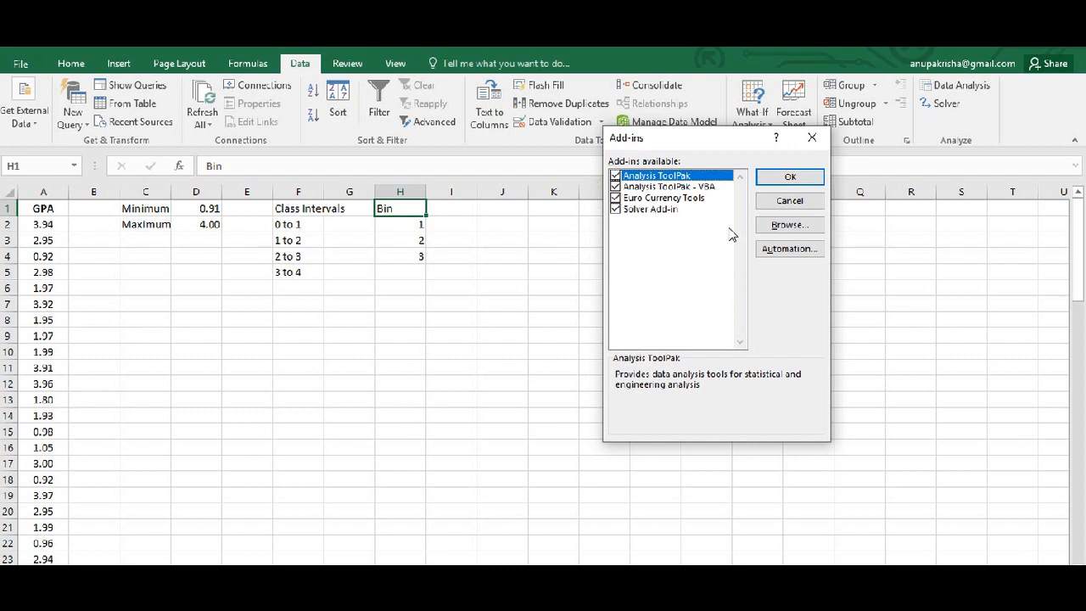
pyautogui.click(779, 182)
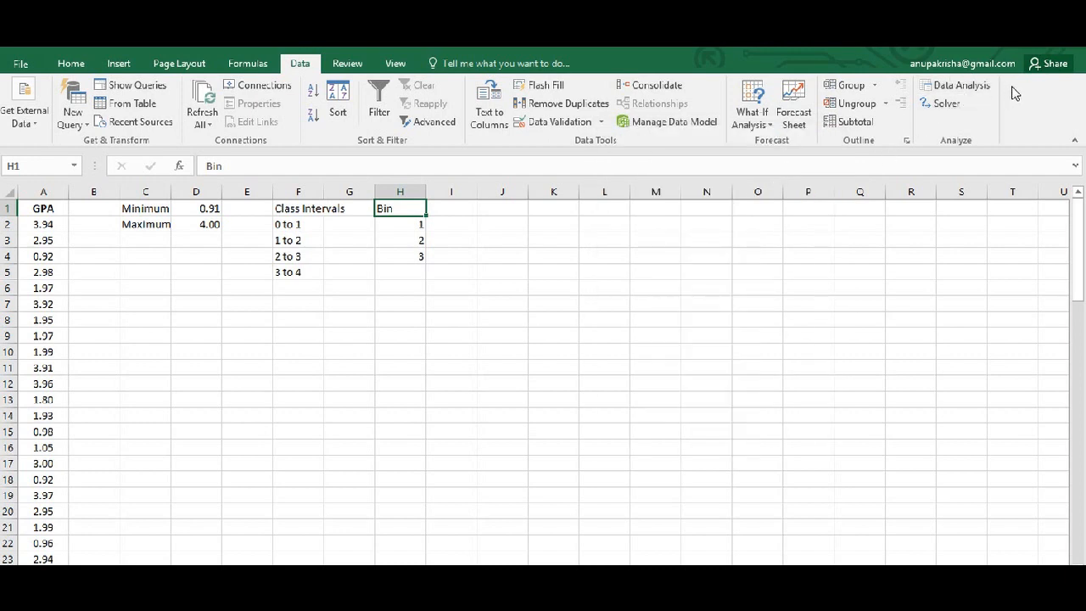
# Start the Histogram analysis tool and set its input range to the GPA column with its heading, A1:A81.
pyautogui.click(974, 86)
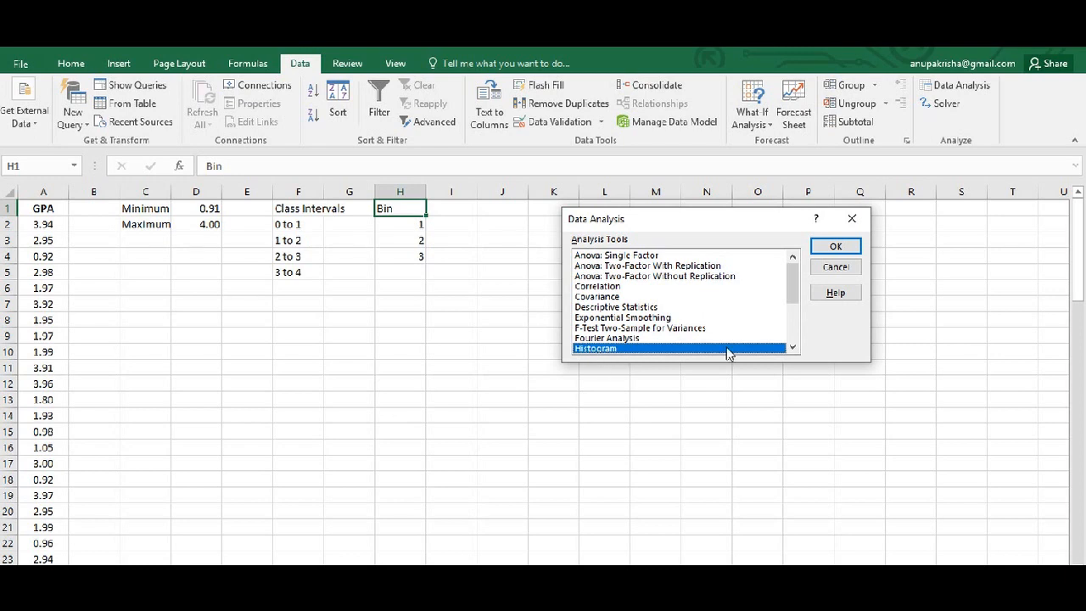
pyautogui.click(835, 246)
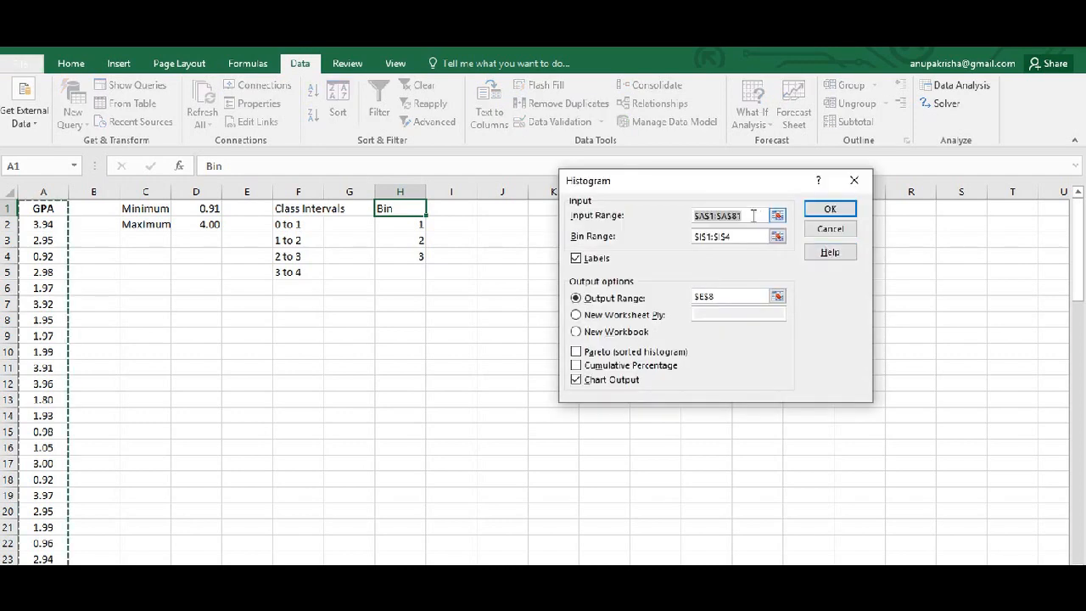
pyautogui.press('BackSpace')
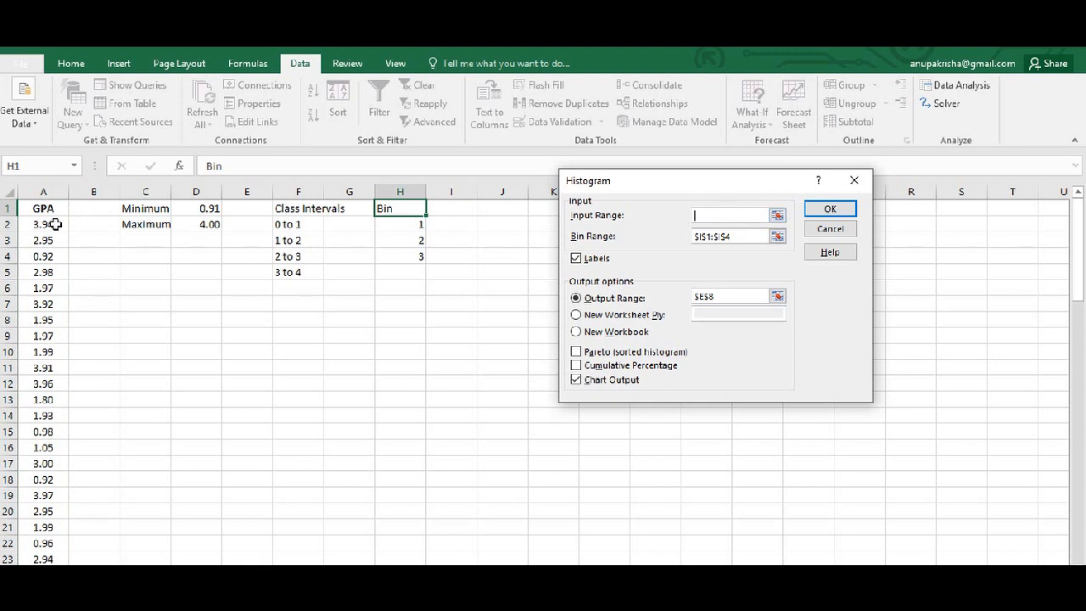
pyautogui.moveTo(47, 224); pyautogui.dragTo(44, 348)
pyautogui.moveTo(45, 347); pyautogui.dragTo(44, 348)
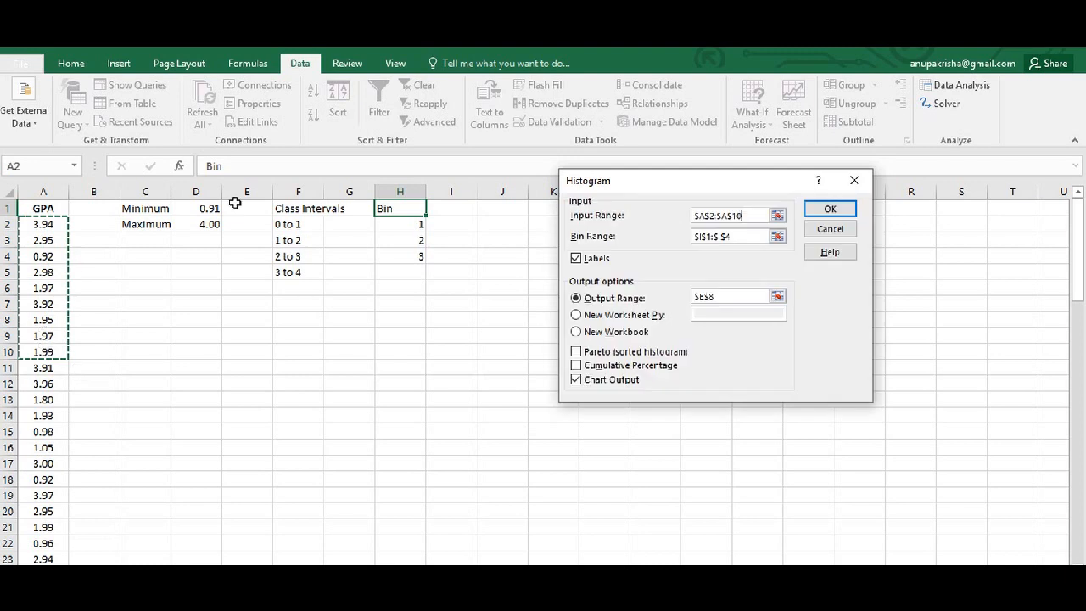
pyautogui.press('BackSpace')
pyautogui.press('BackSpace')
pyautogui.press('BackSpace')
pyautogui.press('BackSpace')
pyautogui.press('BackSpace')
pyautogui.press('BackSpace')
pyautogui.press('BackSpace')
pyautogui.press('BackSpace')
pyautogui.press('BackSpace')
pyautogui.press('BackSpace')
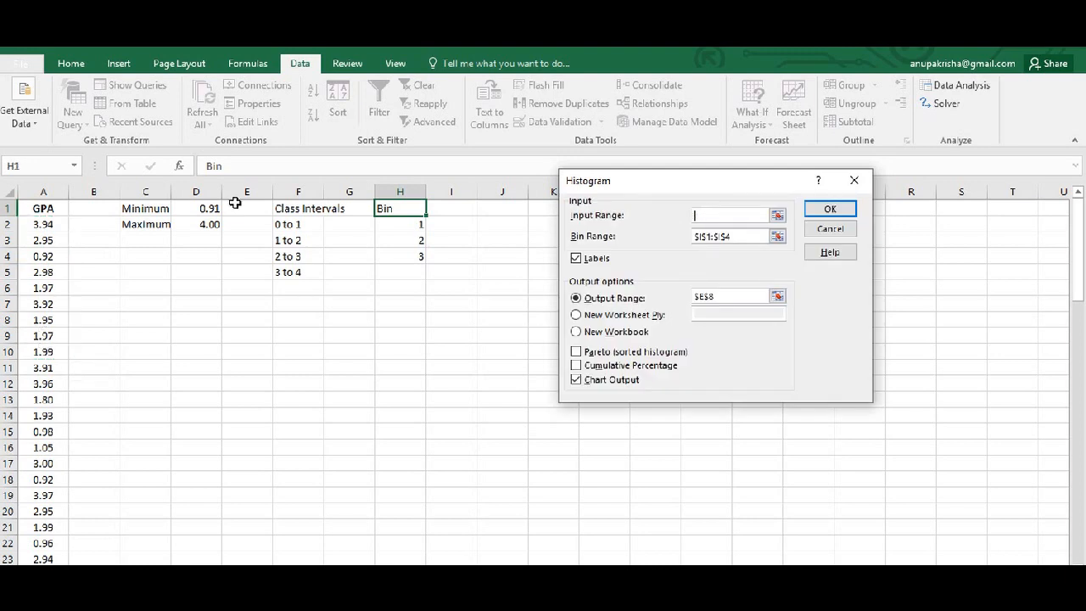
pyautogui.moveTo(56, 210); pyautogui.dragTo(51, 541)
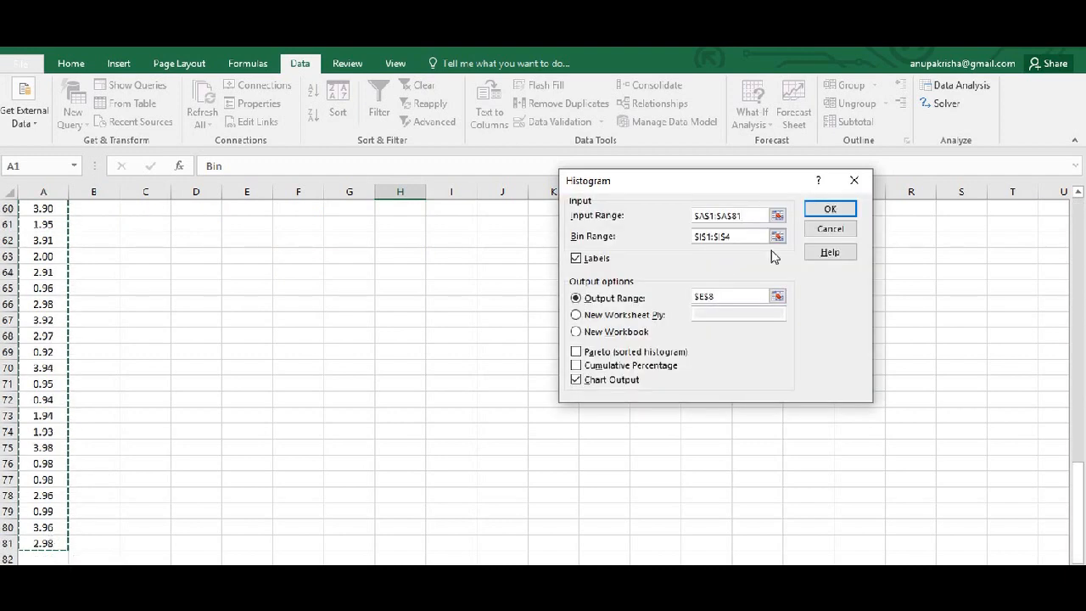
# Set the histogram's bin range to H1:H4, keeping Labels enabled for the header cells.
pyautogui.click(752, 237)
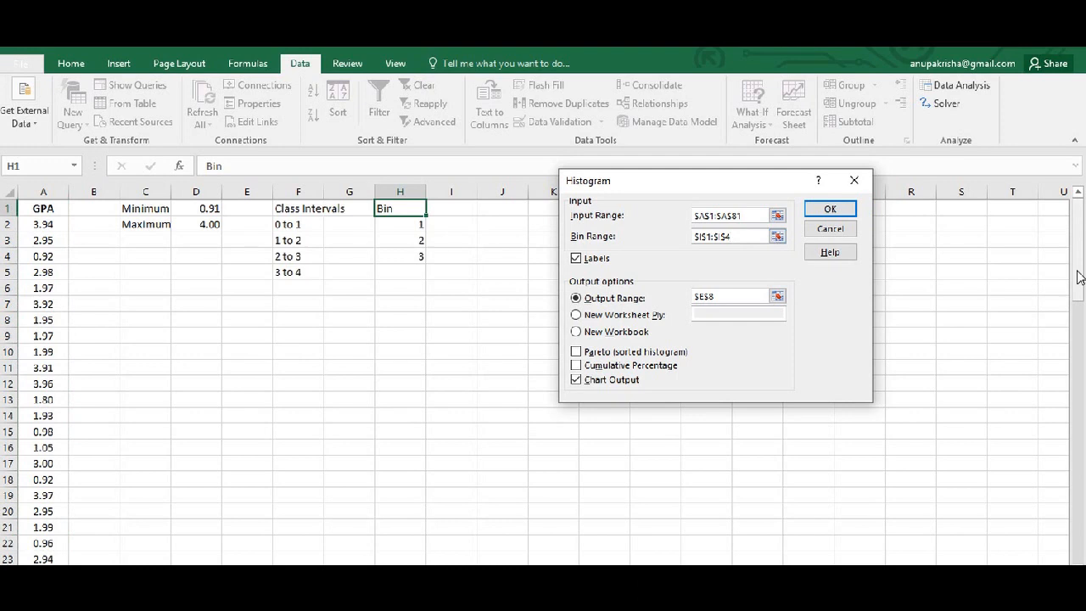
pyautogui.moveTo(736, 237); pyautogui.dragTo(669, 243)
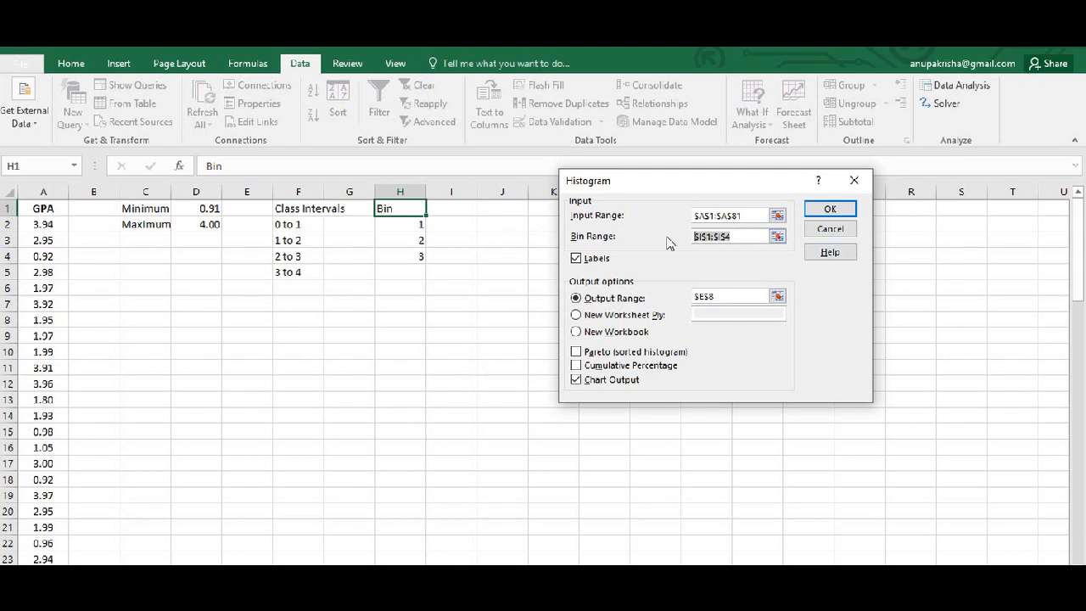
pyautogui.press('BackSpace')
pyautogui.moveTo(412, 211); pyautogui.dragTo(410, 257)
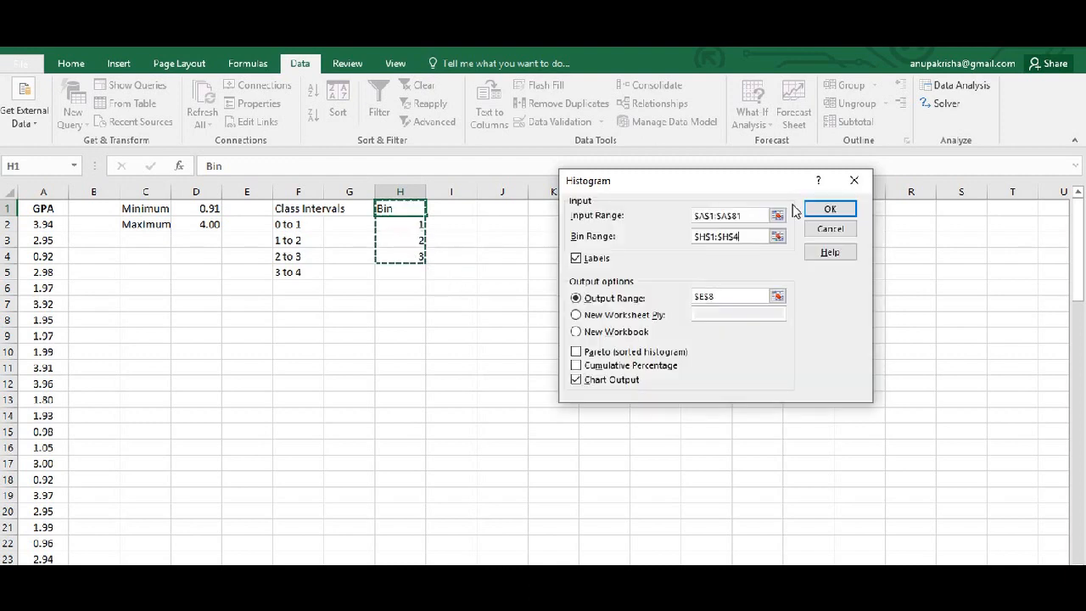
pyautogui.click(576, 259)
pyautogui.click(576, 258)
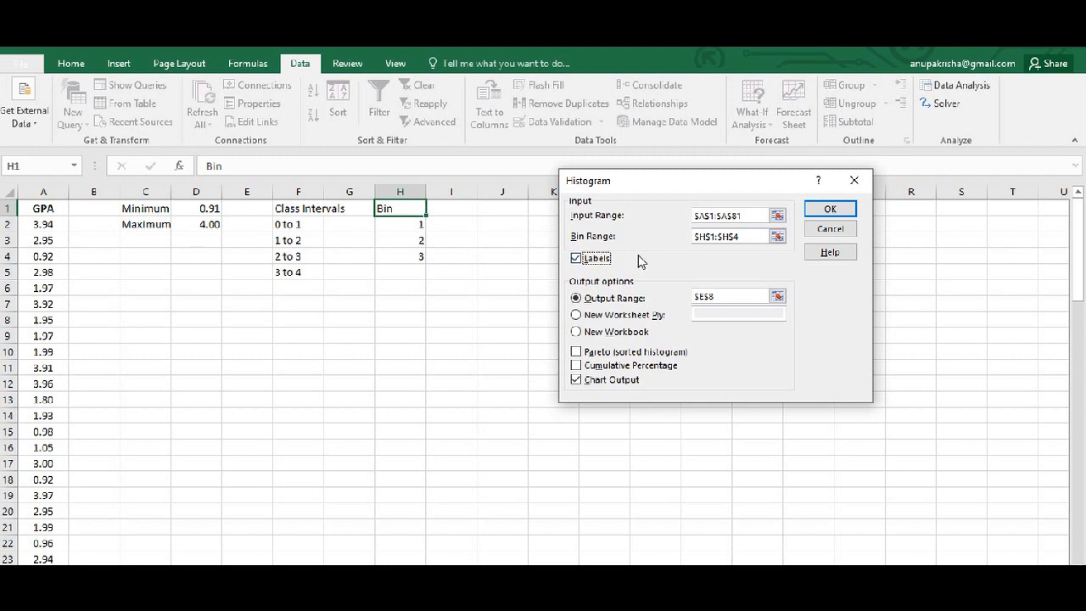
pyautogui.click(711, 218)
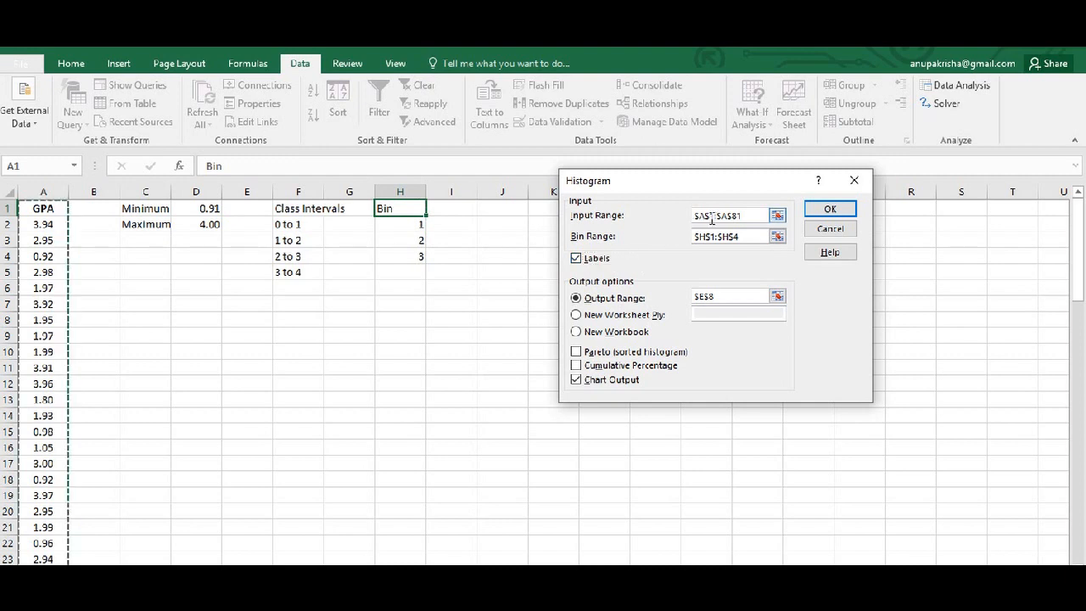
pyautogui.click(646, 269)
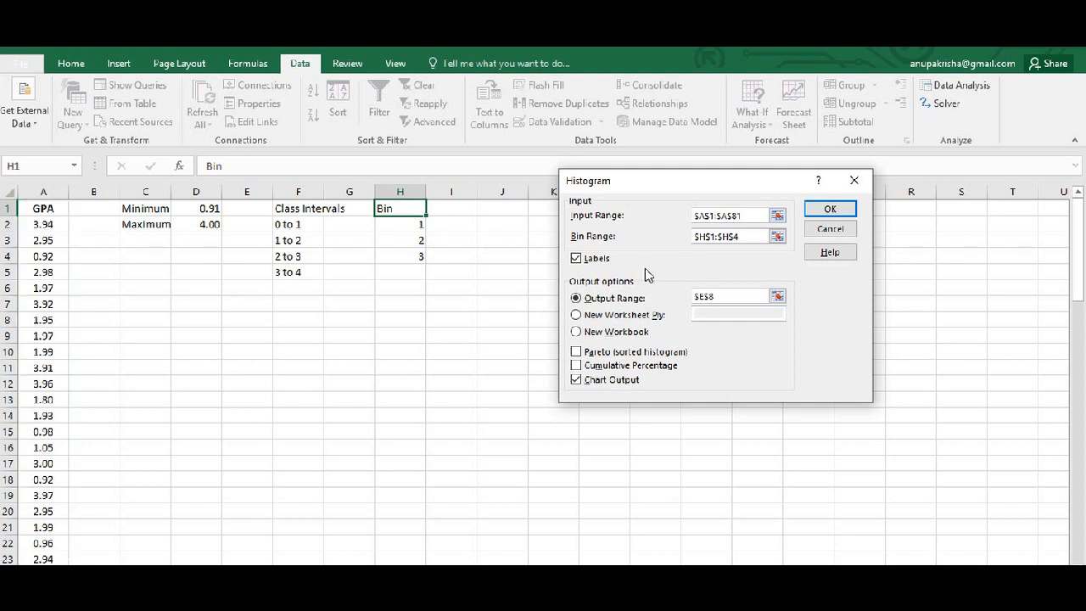
# Set the output range to cell C9 on the current worksheet and generate the frequency table and histogram chart.
pyautogui.click(577, 315)
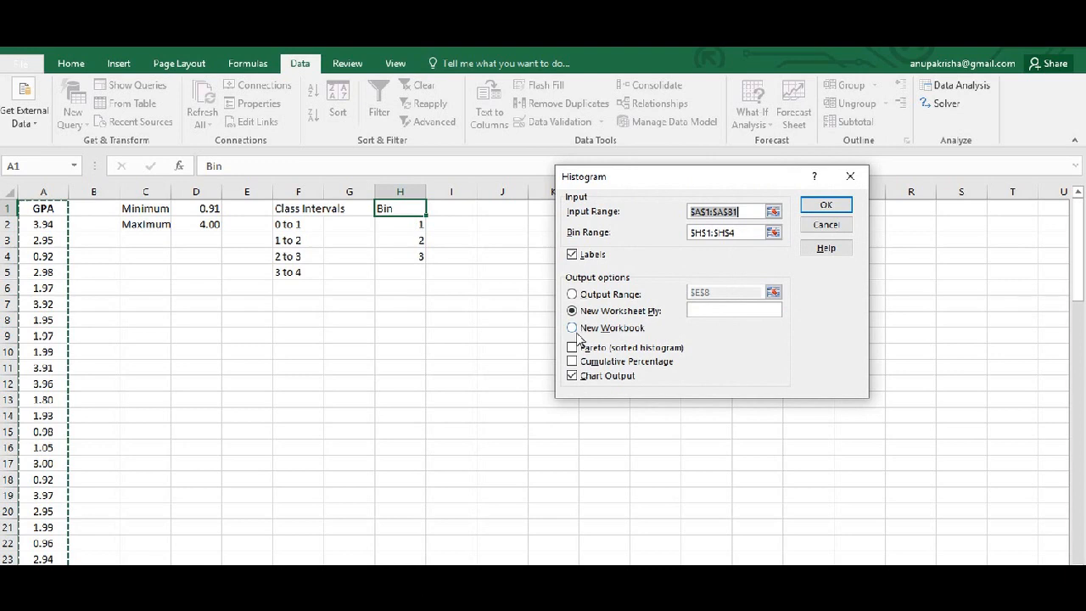
pyautogui.click(574, 328)
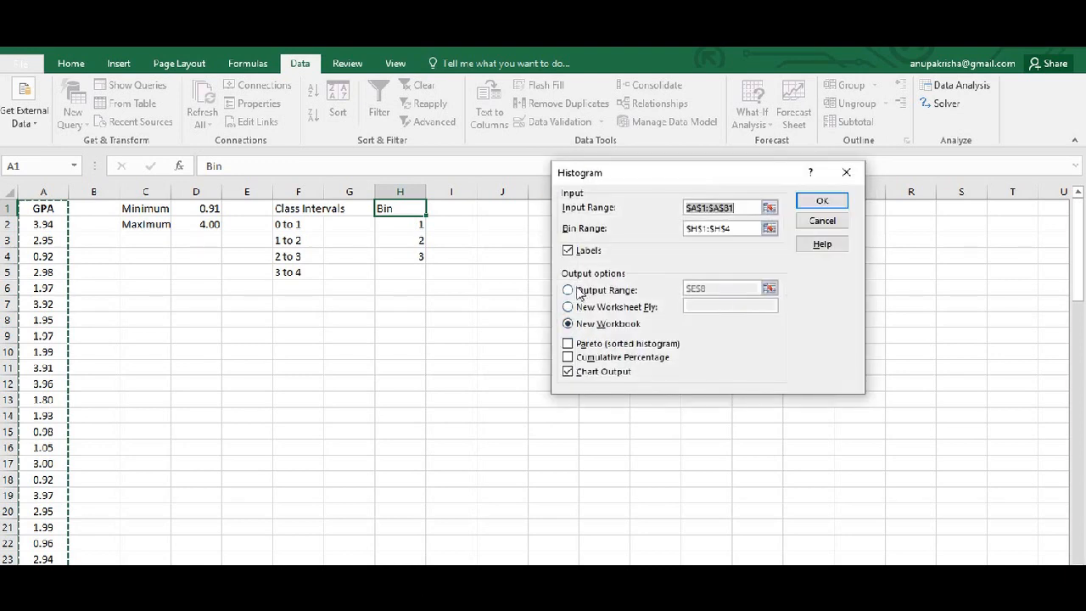
pyautogui.click(568, 291)
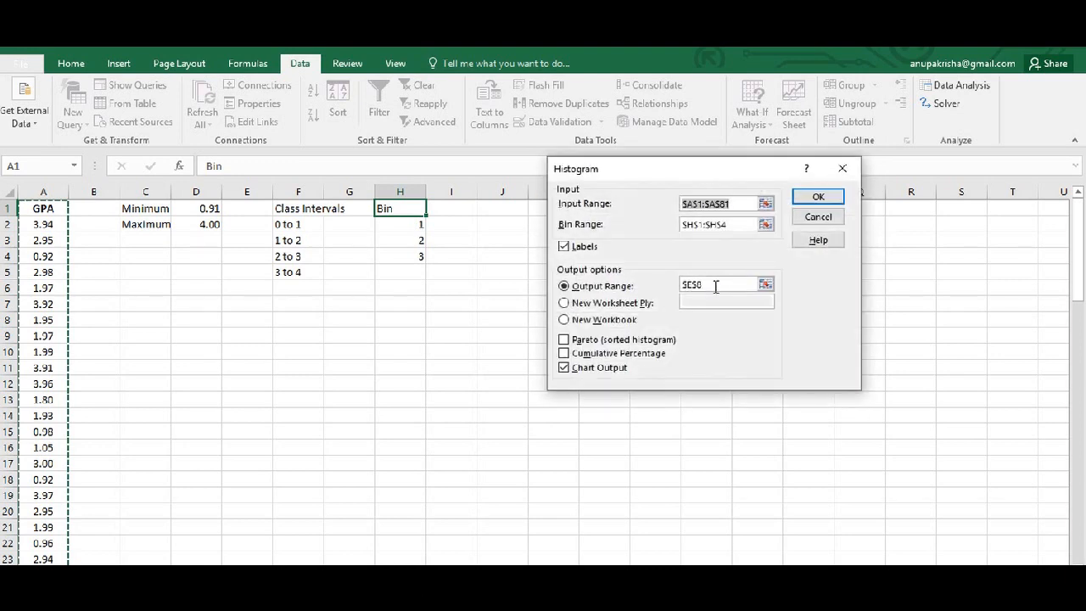
pyautogui.click(714, 288)
pyautogui.moveTo(711, 292); pyautogui.dragTo(677, 287)
pyautogui.press('BackSpace')
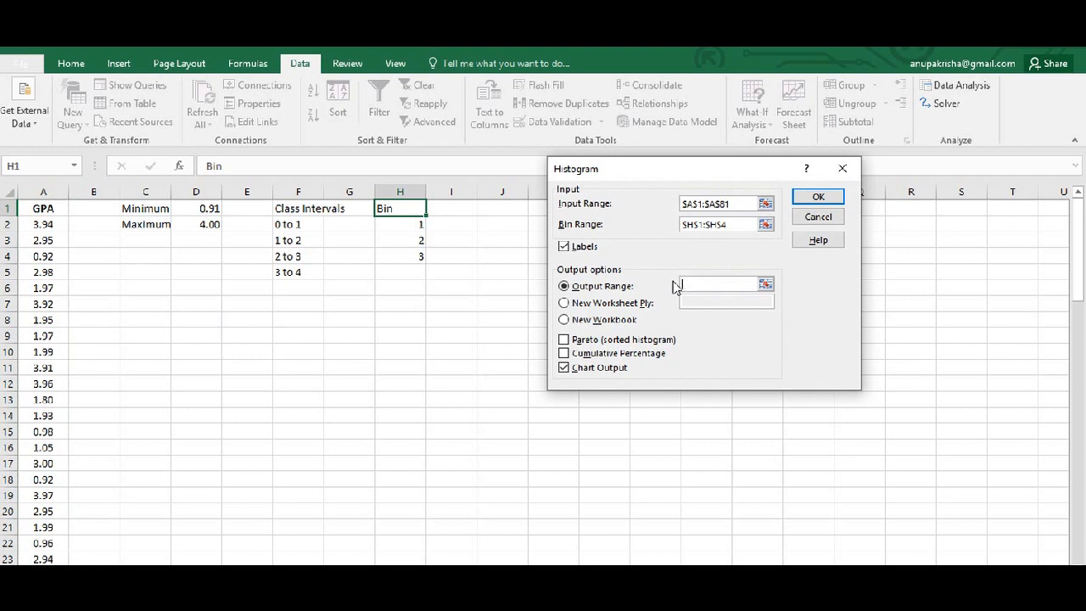
pyautogui.click(139, 337)
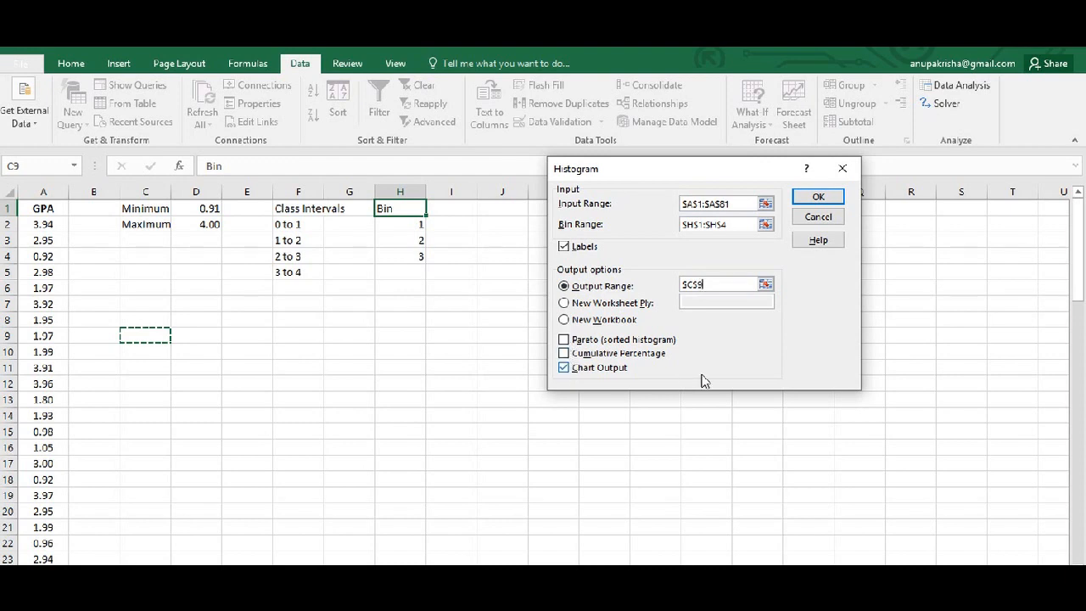
pyautogui.click(830, 197)
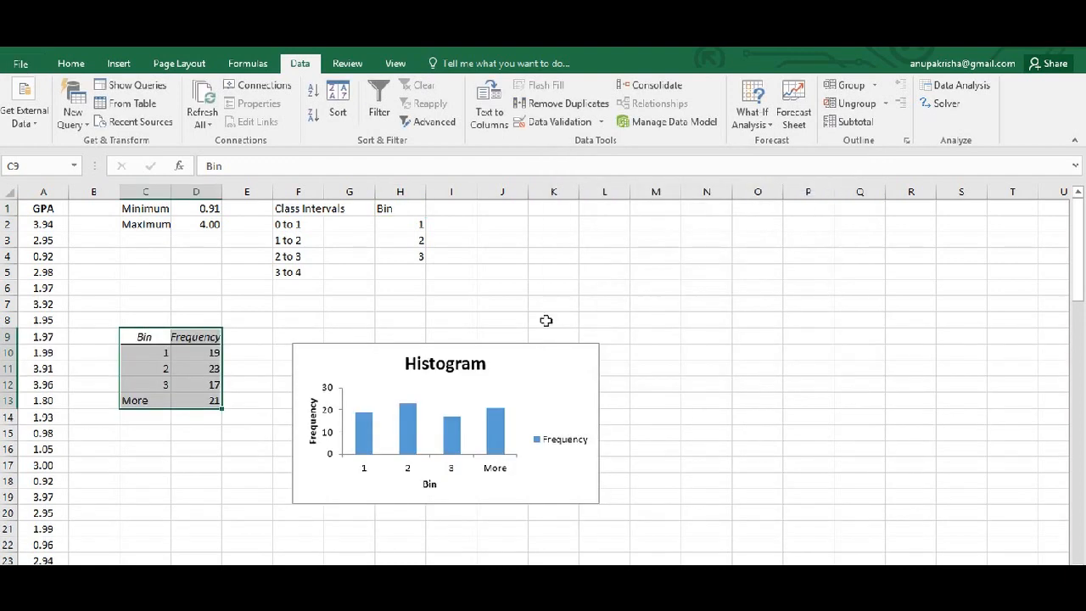
# Move the histogram chart up and to the right, away from the frequency table.
pyautogui.moveTo(535, 360); pyautogui.dragTo(591, 340)
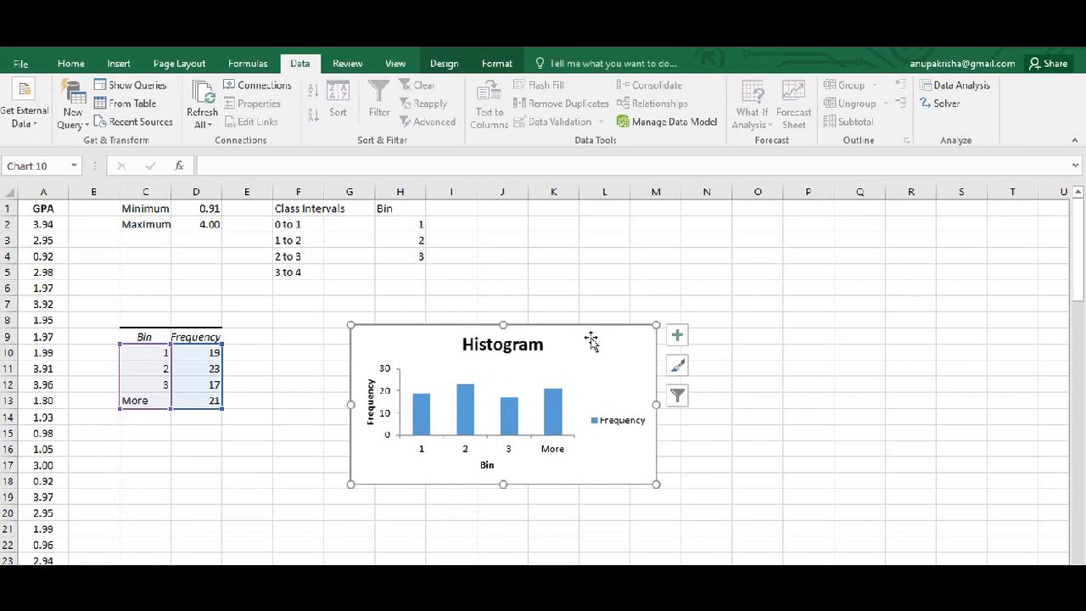
pyautogui.moveTo(592, 340); pyautogui.dragTo(581, 329)
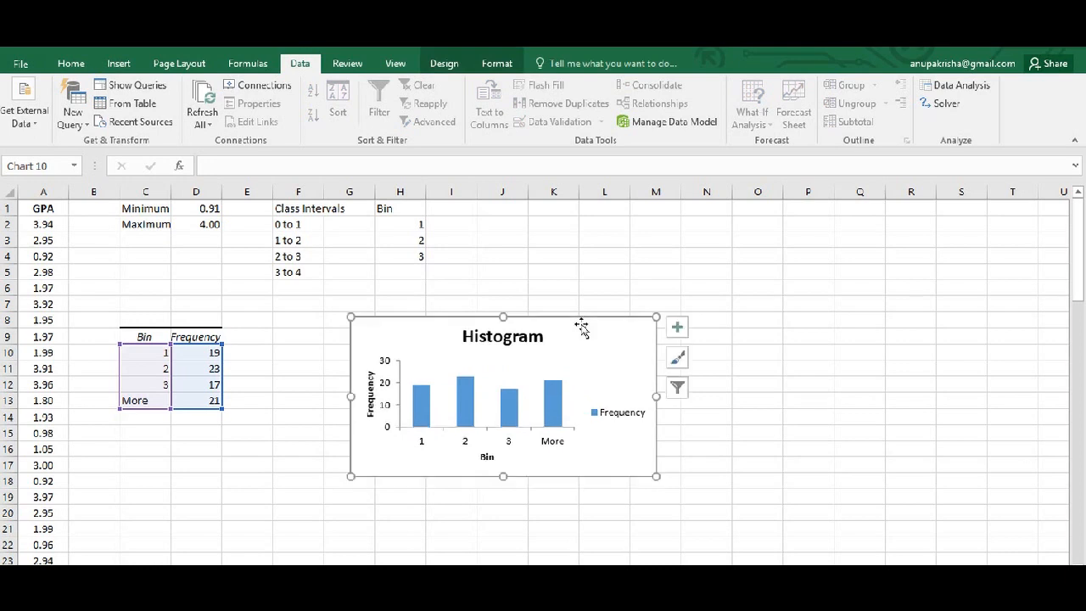
pyautogui.click(422, 446)
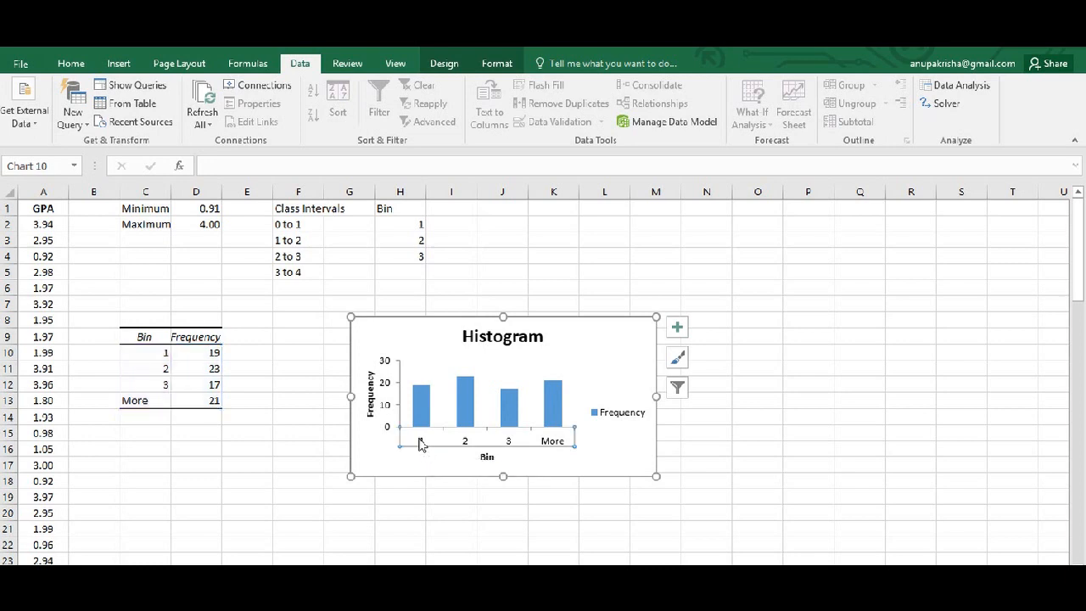
# Relabel the bins in C10 through C13 of the frequency table as 0--1, 1--2, 2--3 and 3--4.
pyautogui.click(157, 356)
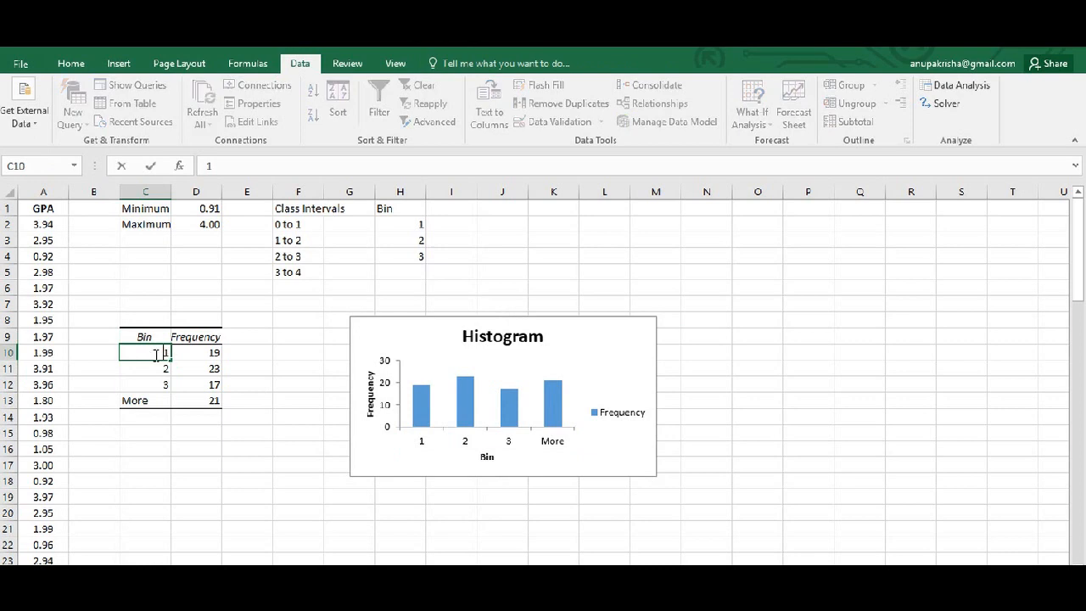
pyautogui.write('0--')
pyautogui.click(157, 367)
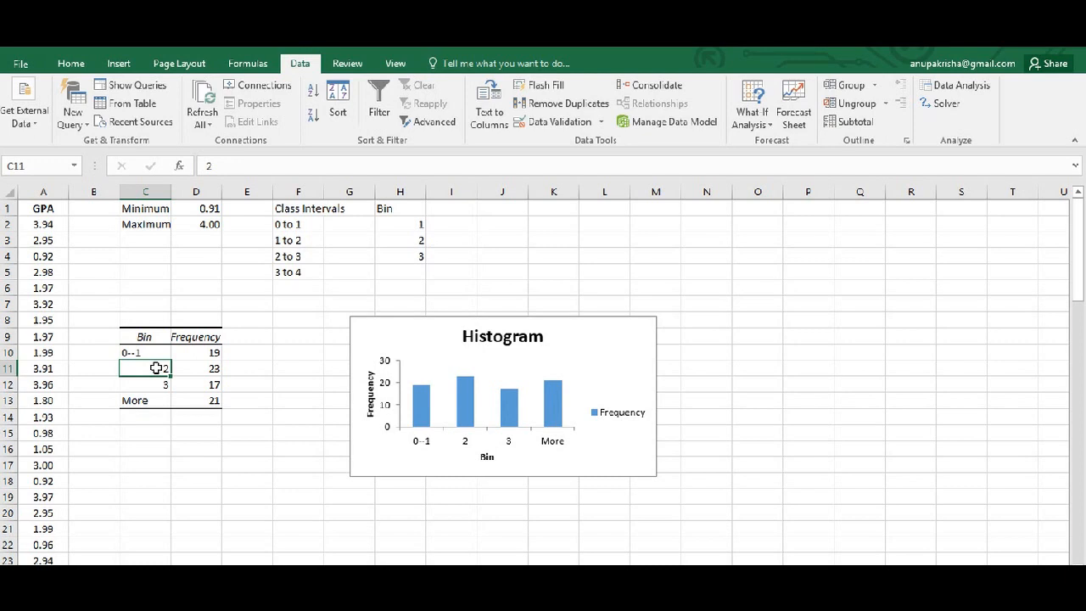
pyautogui.doubleClick(157, 368)
pyautogui.write('1--')
pyautogui.press('Return')
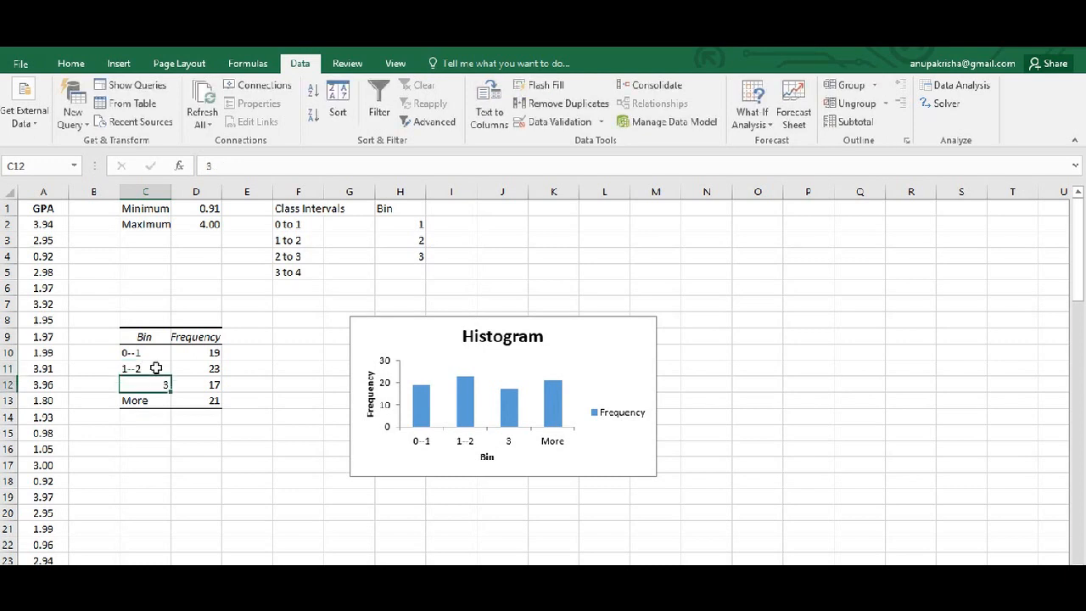
pyautogui.press('F2')
pyautogui.press('Home')
pyautogui.write('2--')
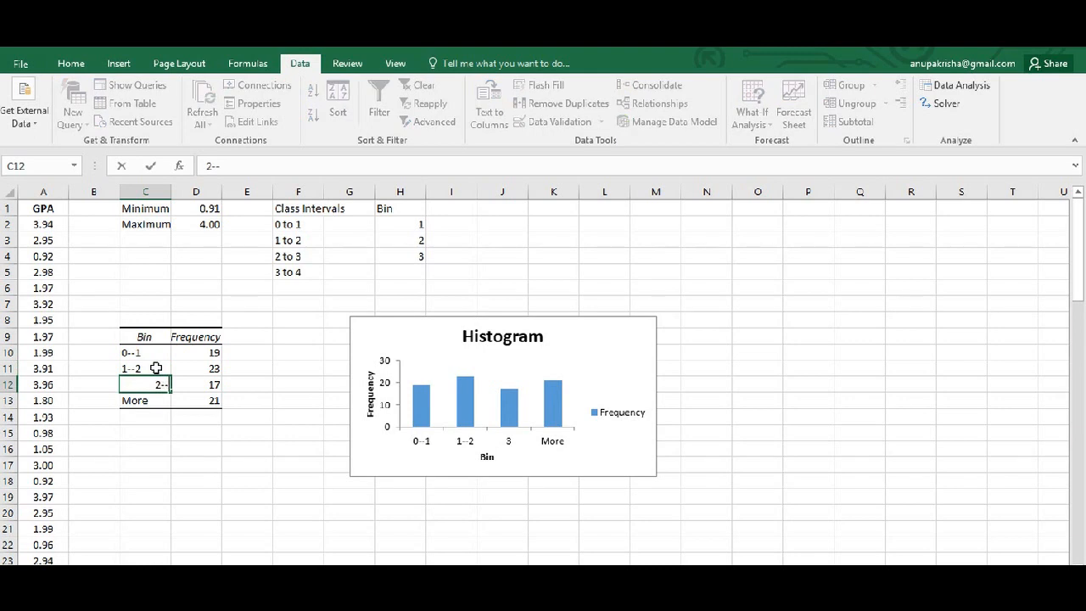
pyautogui.press('Return')
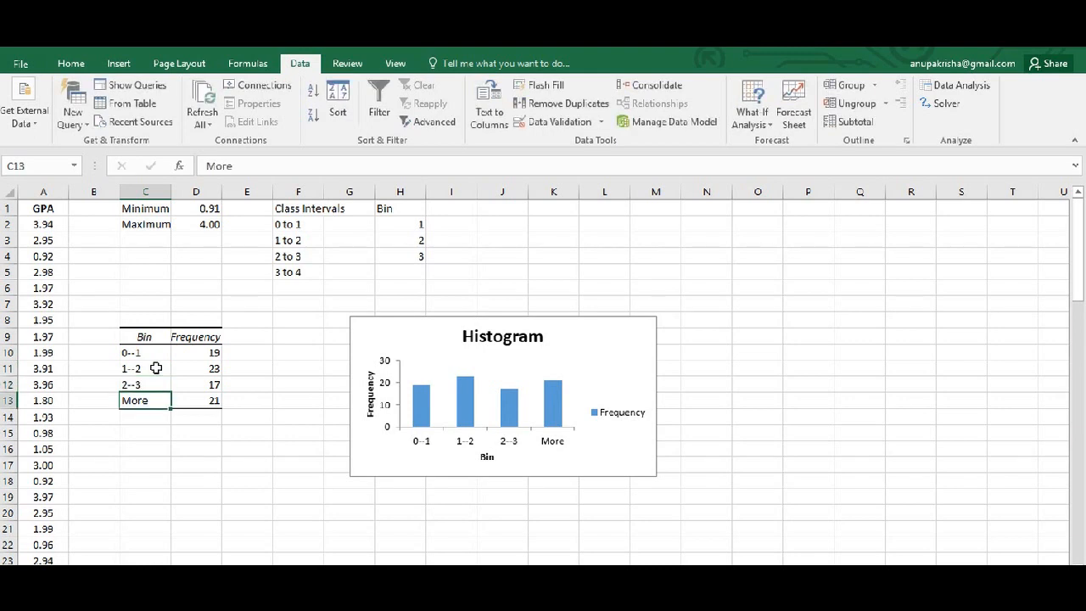
pyautogui.write('3--4')
pyautogui.press('Return')
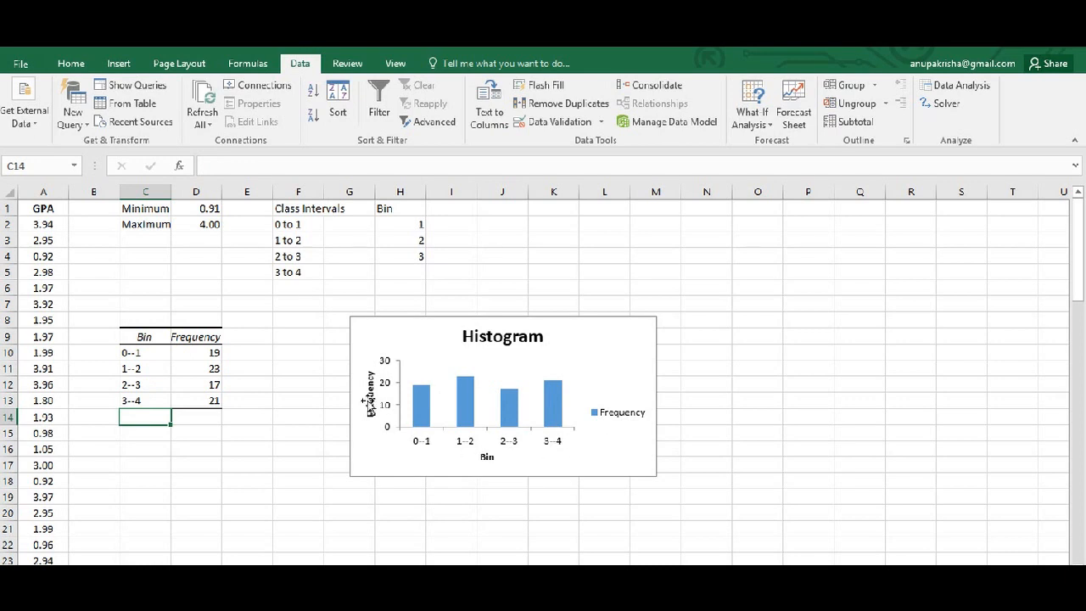
# Change the chart's horizontal axis title to GPA.
pyautogui.click(488, 458)
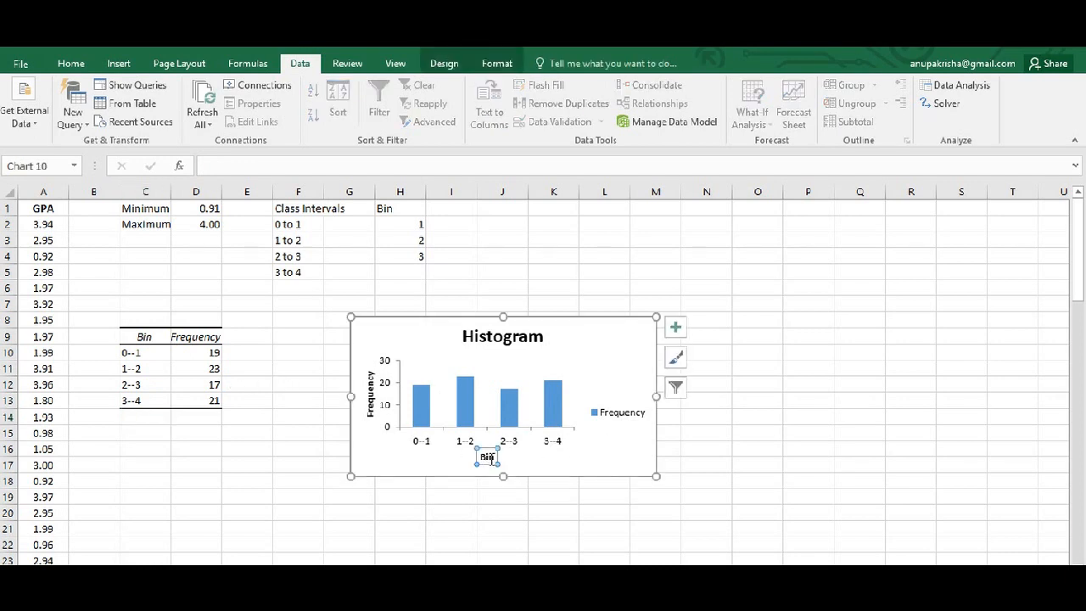
pyautogui.doubleClick(487, 457)
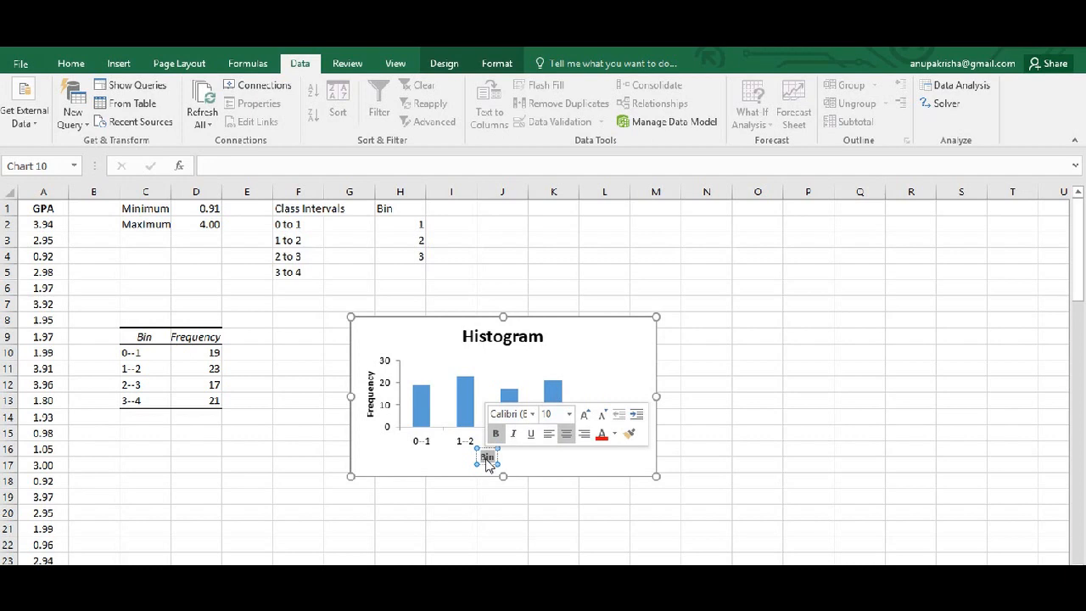
pyautogui.write('GPA')
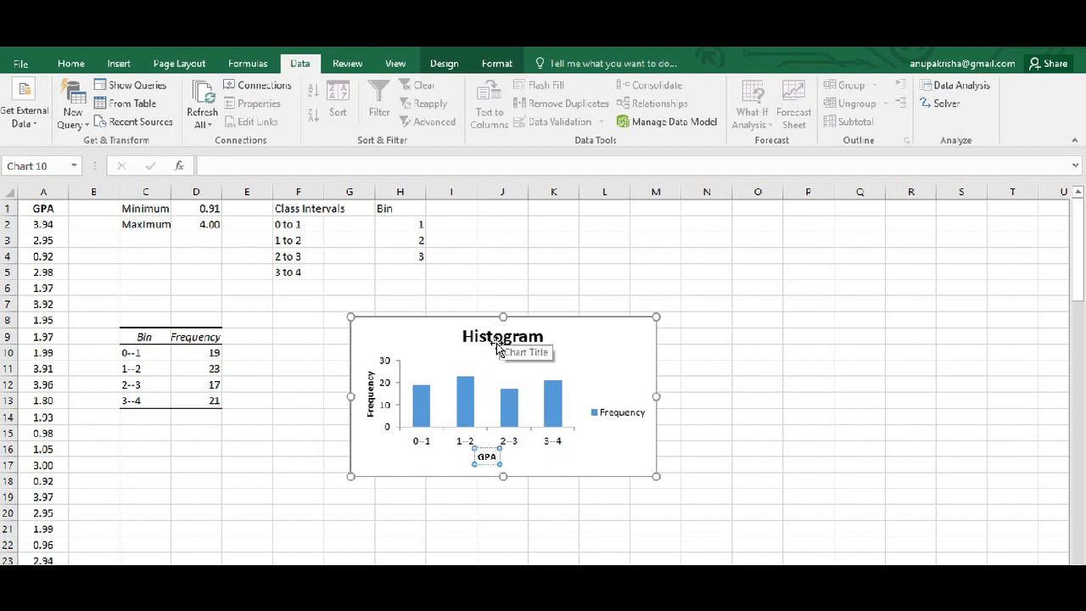
# Change the chart title to "Histogram of GPA of graduating seniors".
pyautogui.click(496, 339)
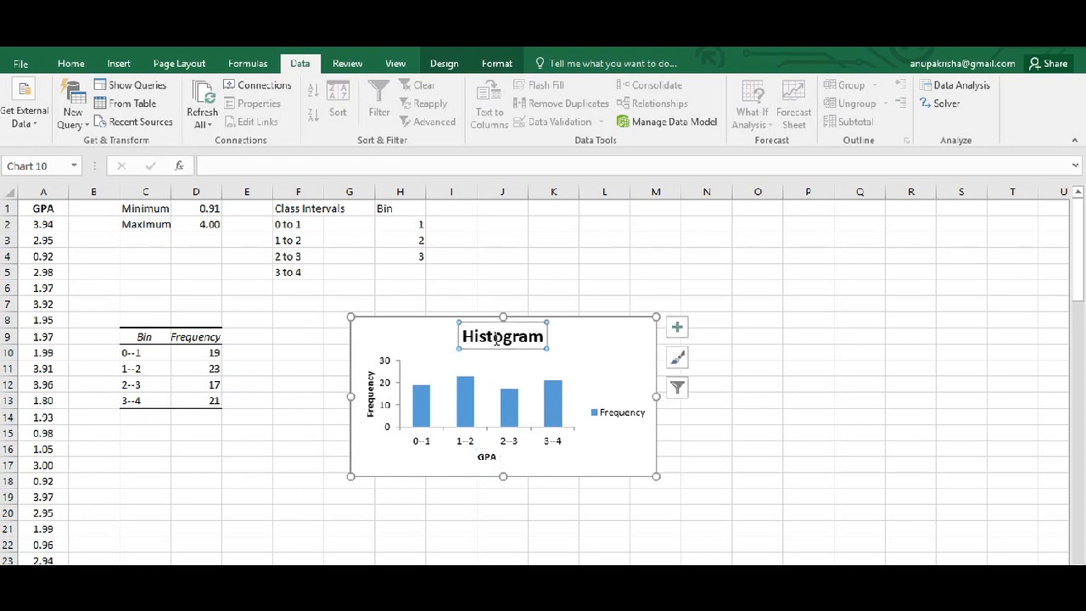
pyautogui.click(543, 336)
pyautogui.write('of GPA')
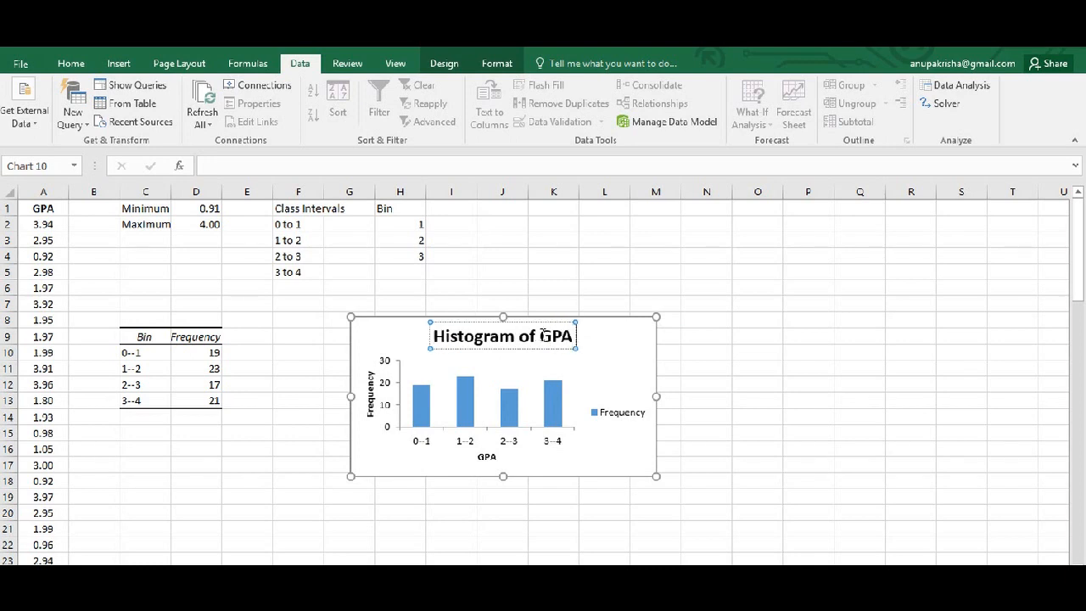
pyautogui.write(' of')
pyautogui.write(' gr')
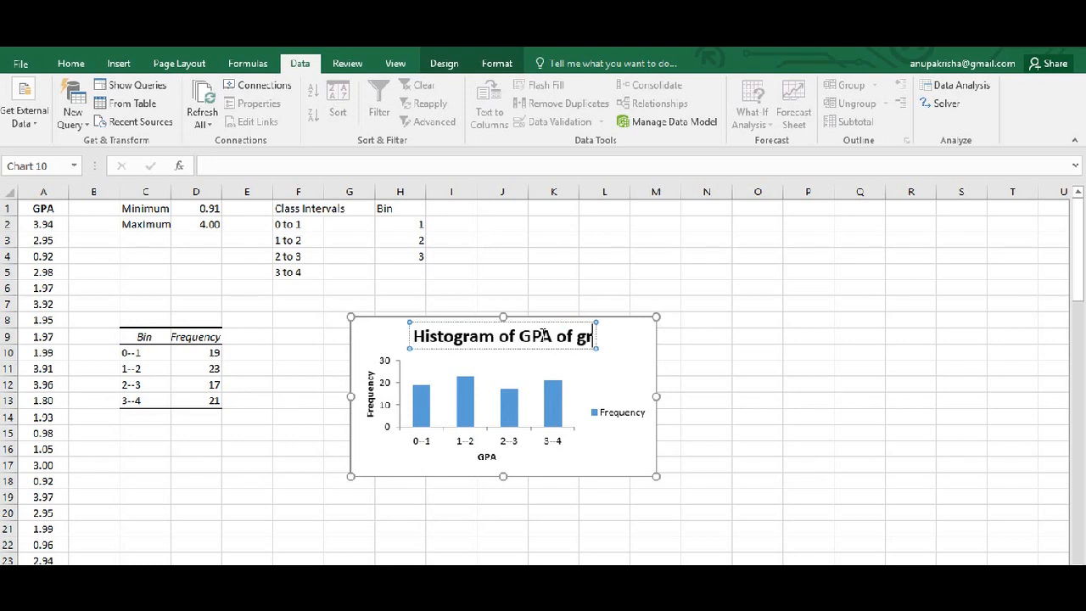
pyautogui.write('aduatin')
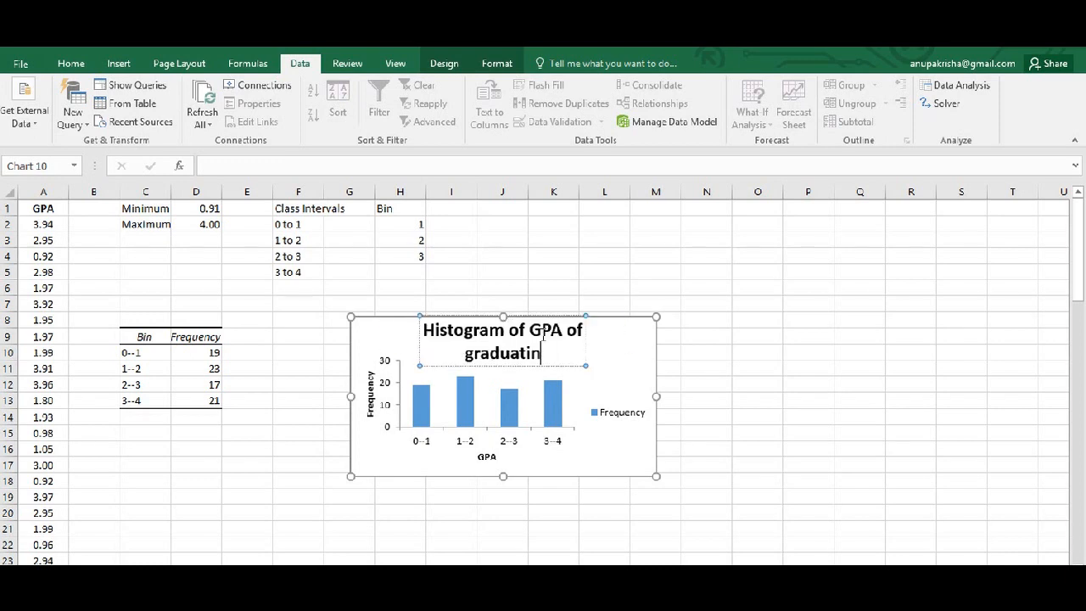
pyautogui.write('g seni')
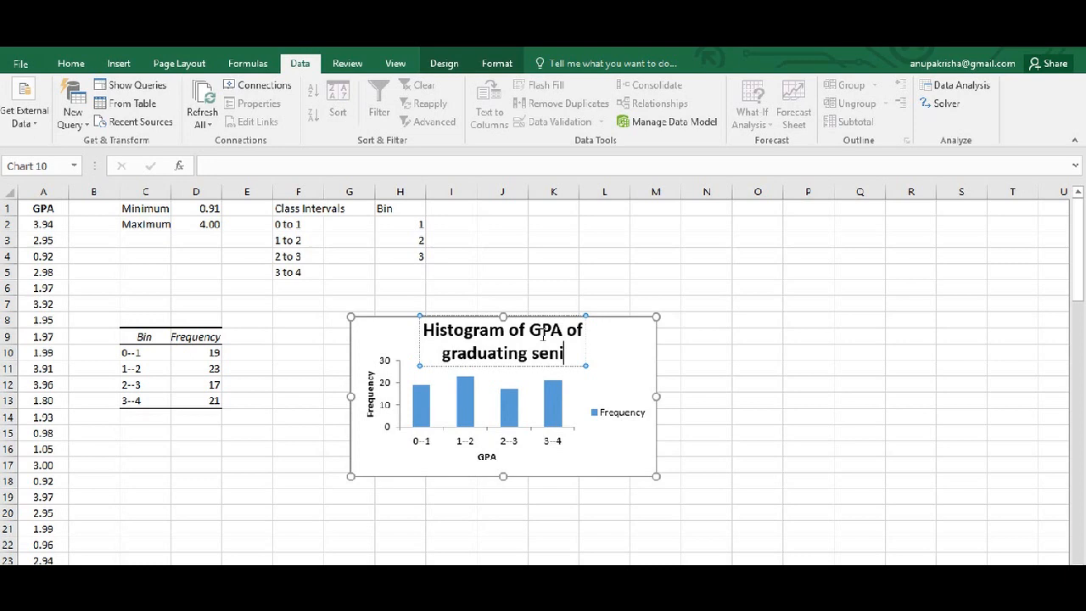
pyautogui.write('ors')
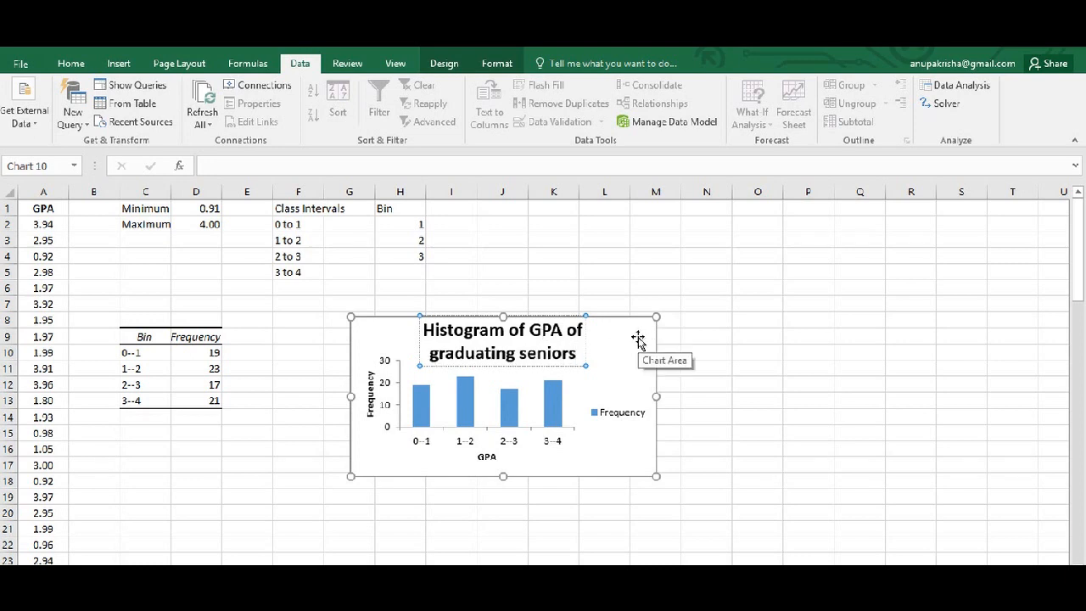
# Delete the Frequency legend from the histogram chart.
pyautogui.click(631, 401)
pyautogui.click(626, 429)
pyautogui.press('Delete')
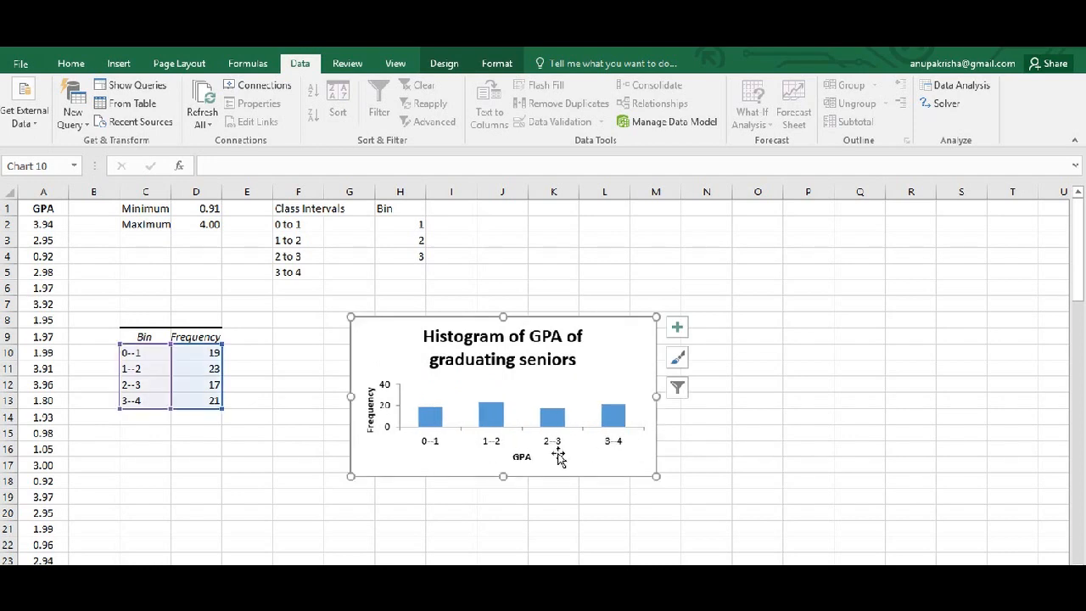
# Make the histogram chart taller by extending its lower edge, and move it up and to the right to start around row 5.
pyautogui.moveTo(502, 476); pyautogui.dragTo(502, 555)
pyautogui.moveTo(615, 335); pyautogui.dragTo(649, 289)
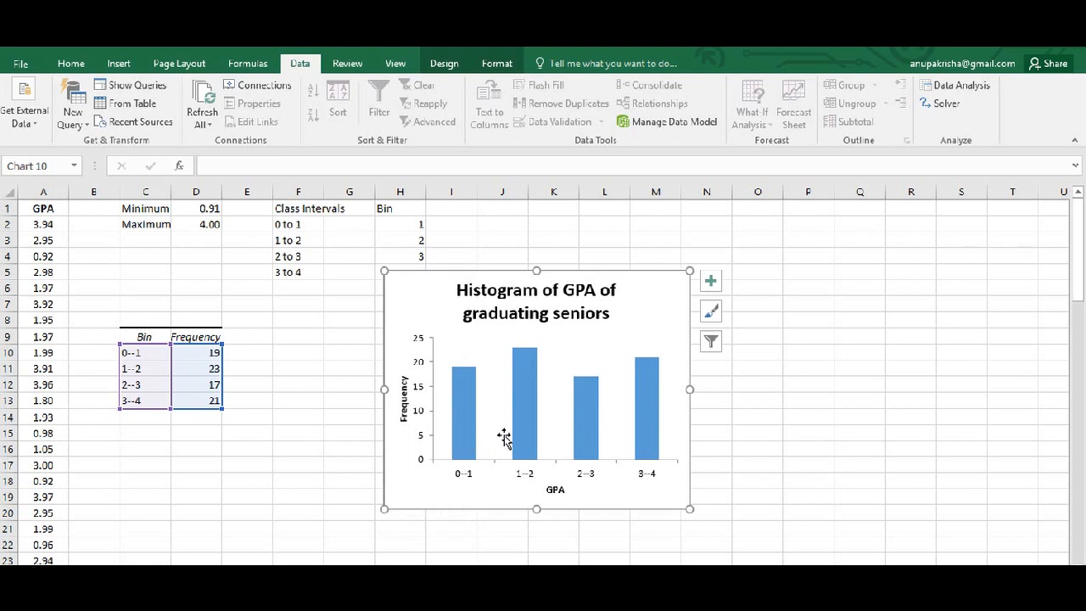
# Set the gap width of the histogram's Frequency series to 0% so that the bars touch.
pyautogui.click(461, 447)
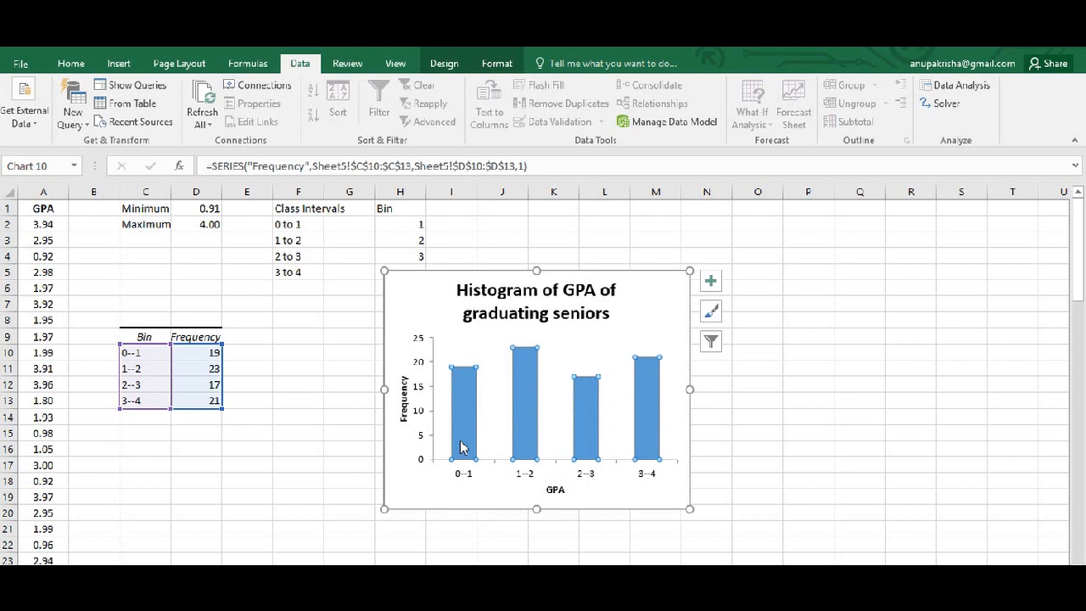
pyautogui.rightClick(461, 447)
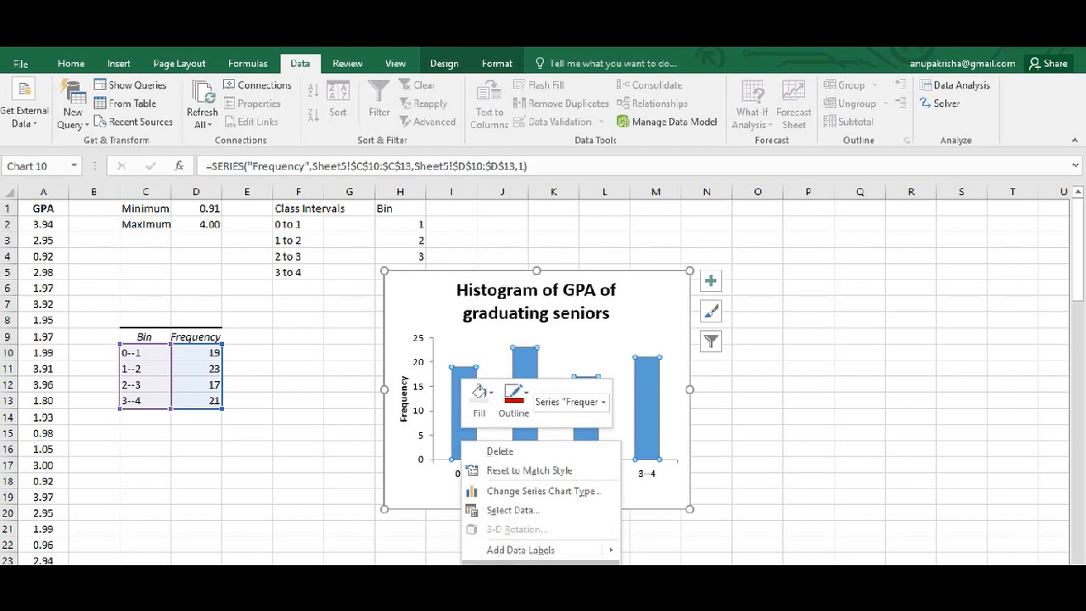
pyautogui.click(518, 589)
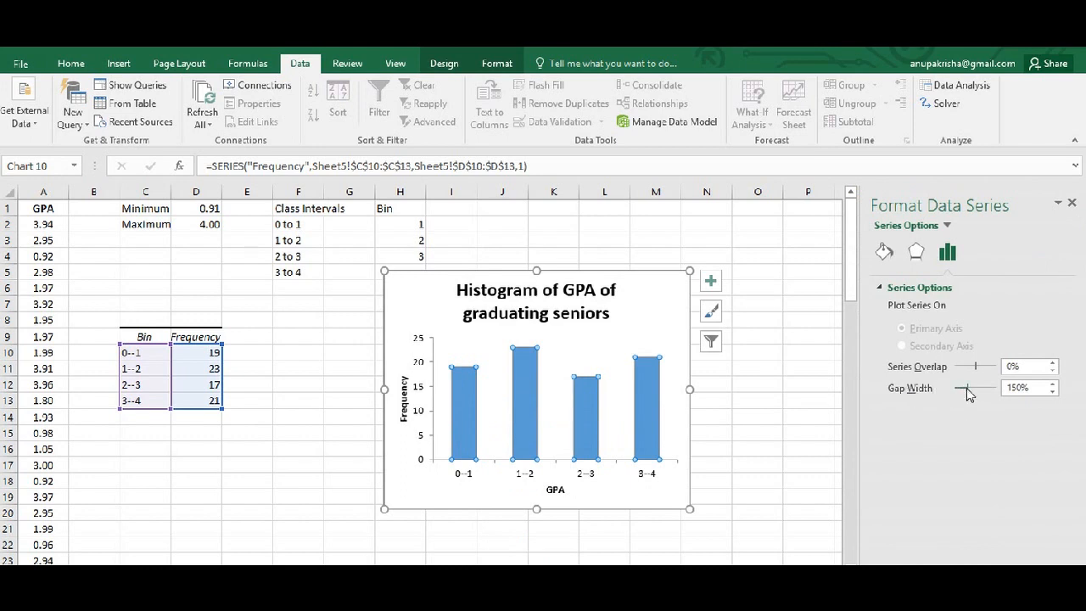
pyautogui.moveTo(967, 389); pyautogui.dragTo(955, 388)
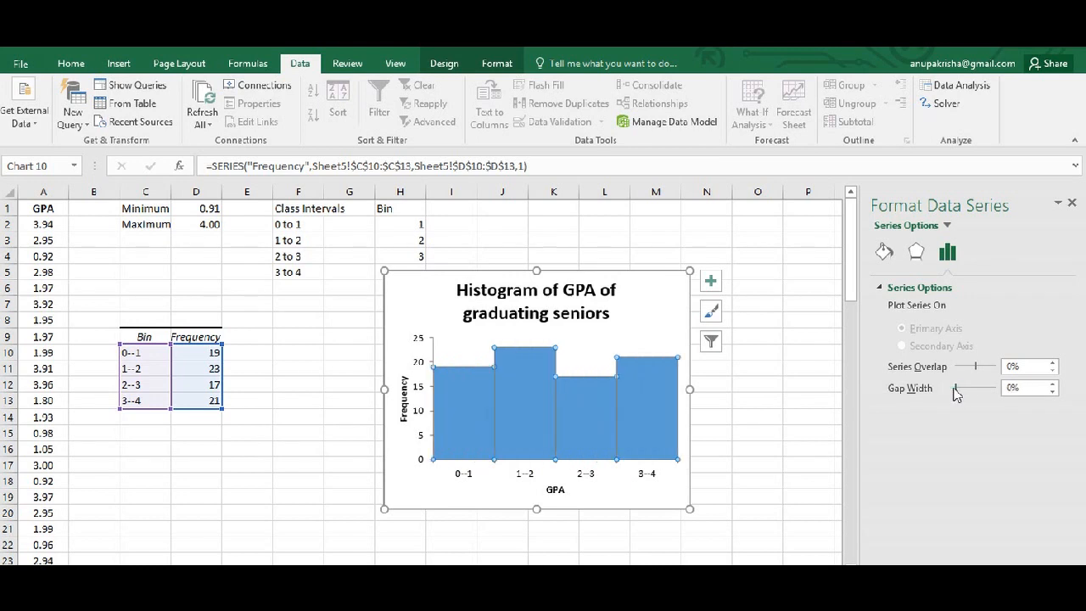
pyautogui.click(652, 295)
pyautogui.click(758, 382)
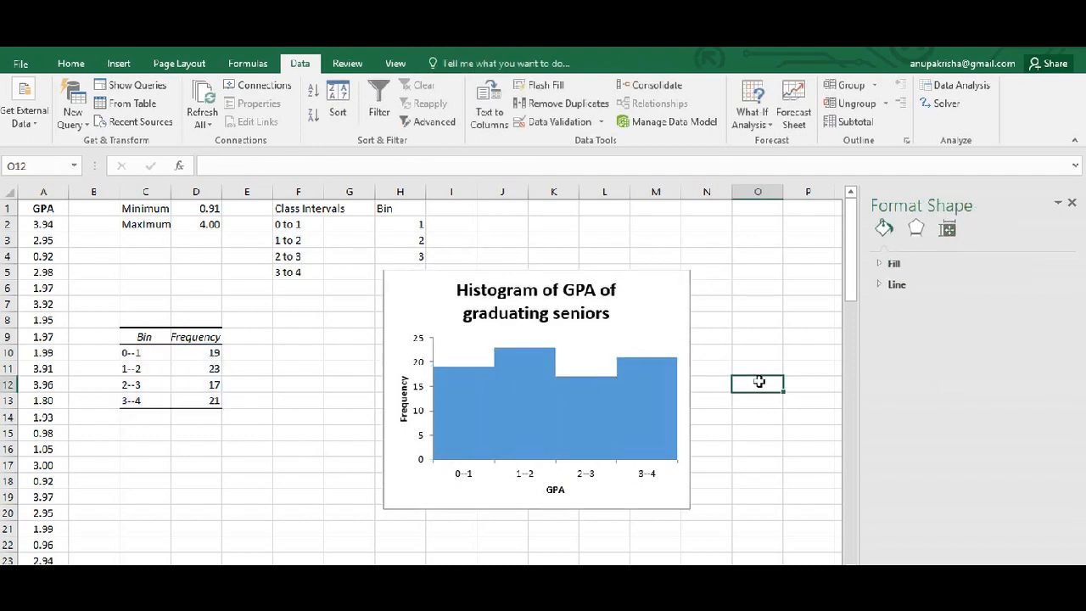
# Fill the histogram bars with the lightest orange theme colour and give them a dark blue outline.
pyautogui.click(652, 378)
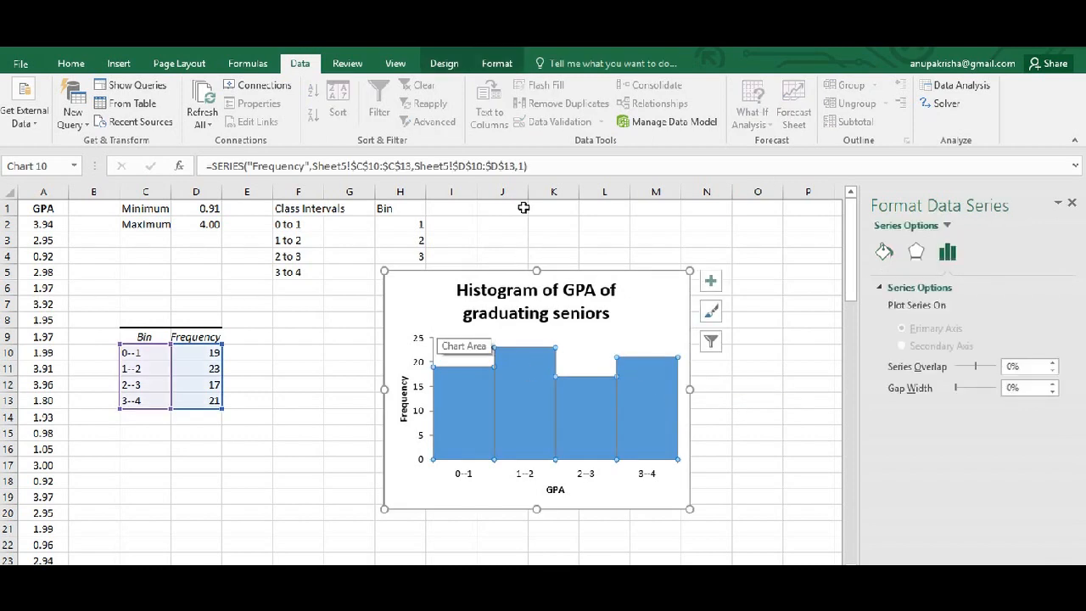
pyautogui.click(503, 66)
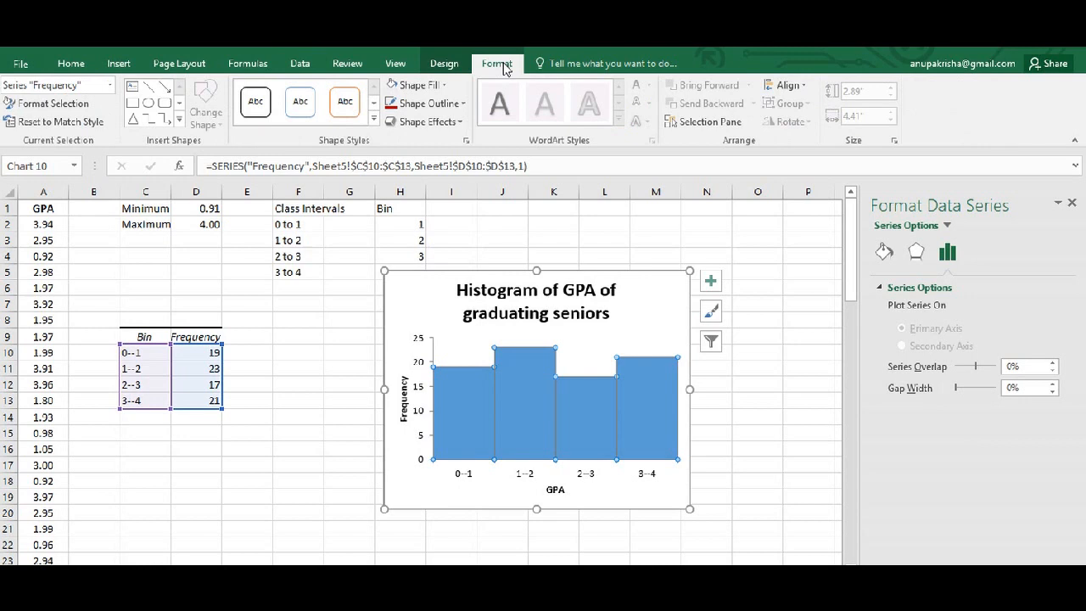
pyautogui.click(447, 86)
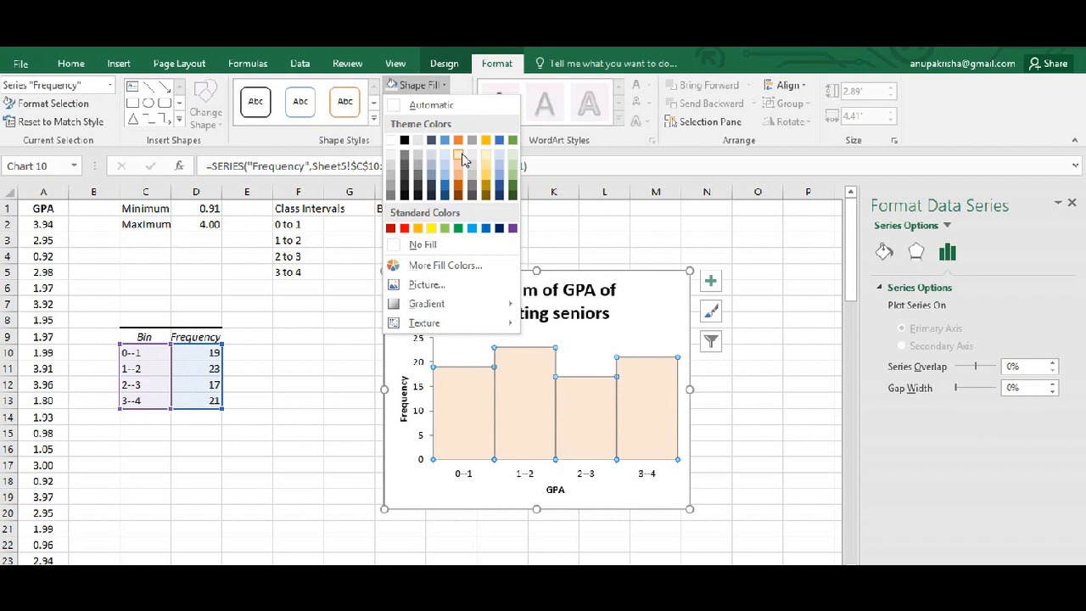
pyautogui.click(462, 155)
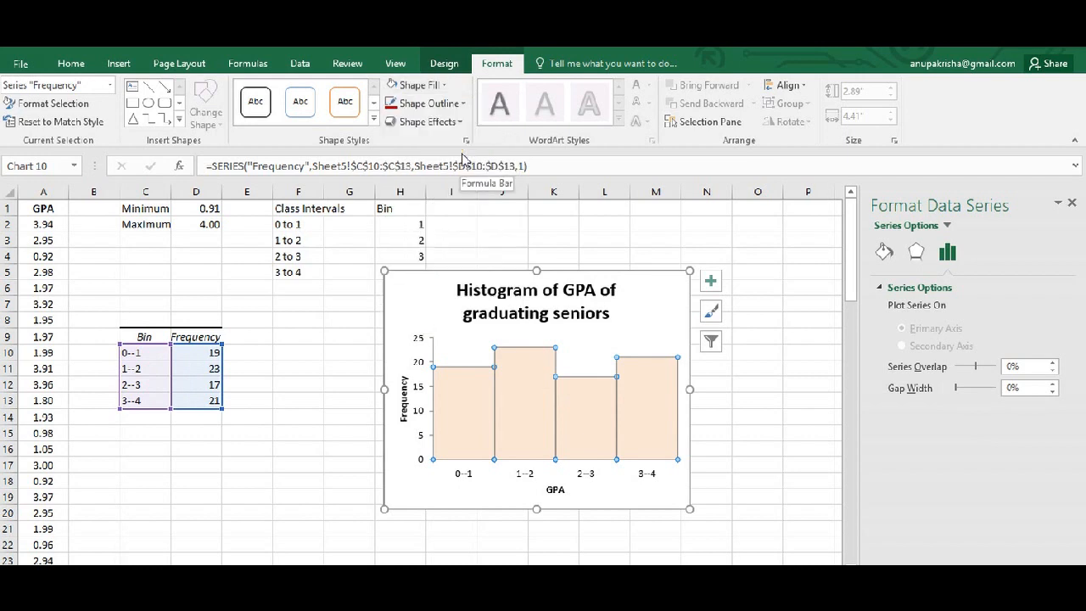
pyautogui.click(463, 103)
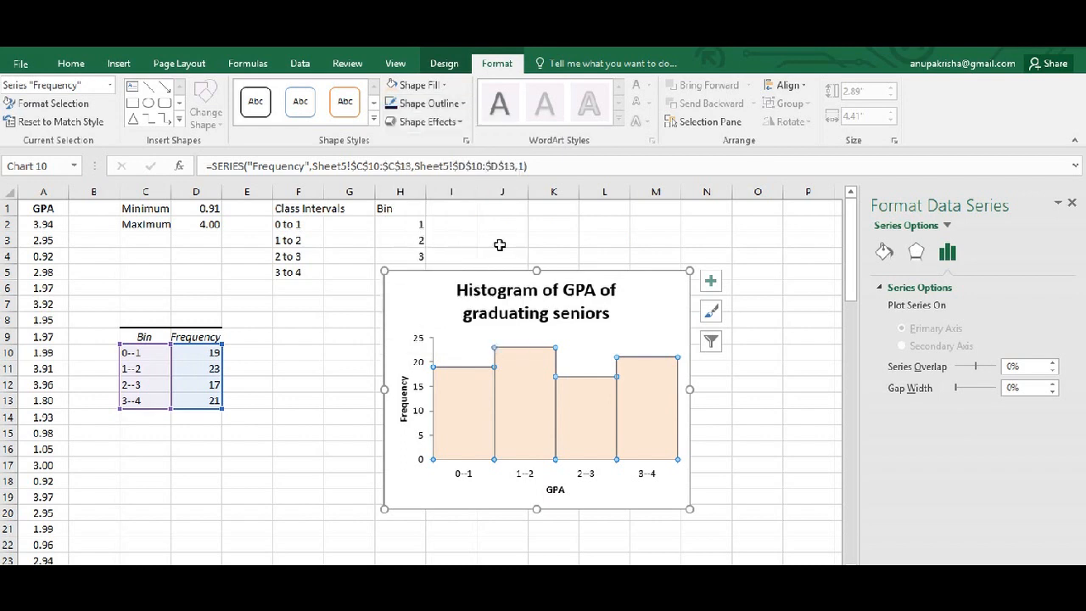
pyautogui.click(655, 286)
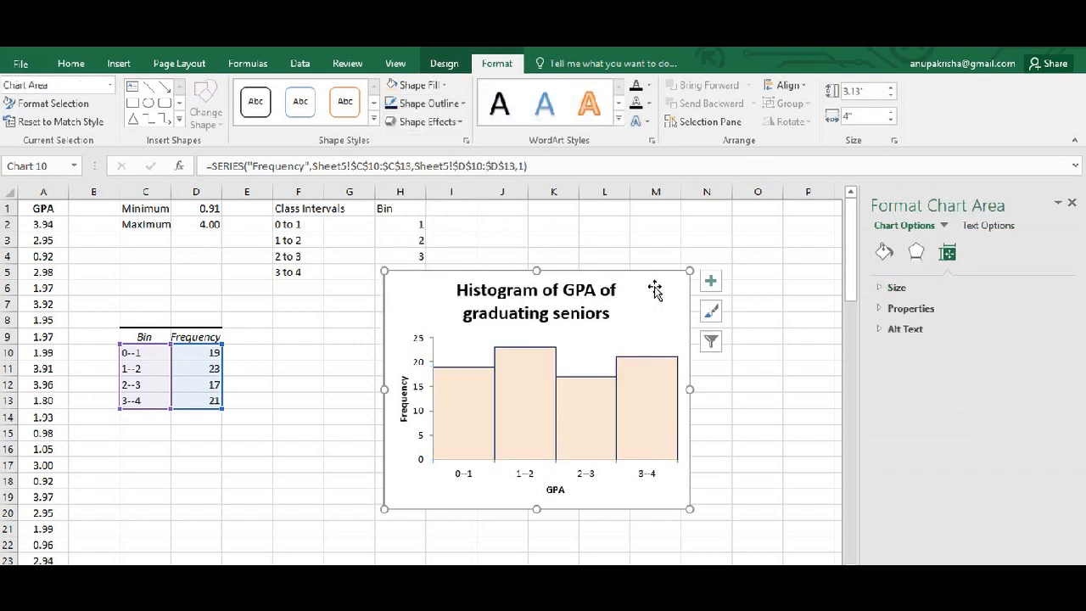
pyautogui.click(777, 389)
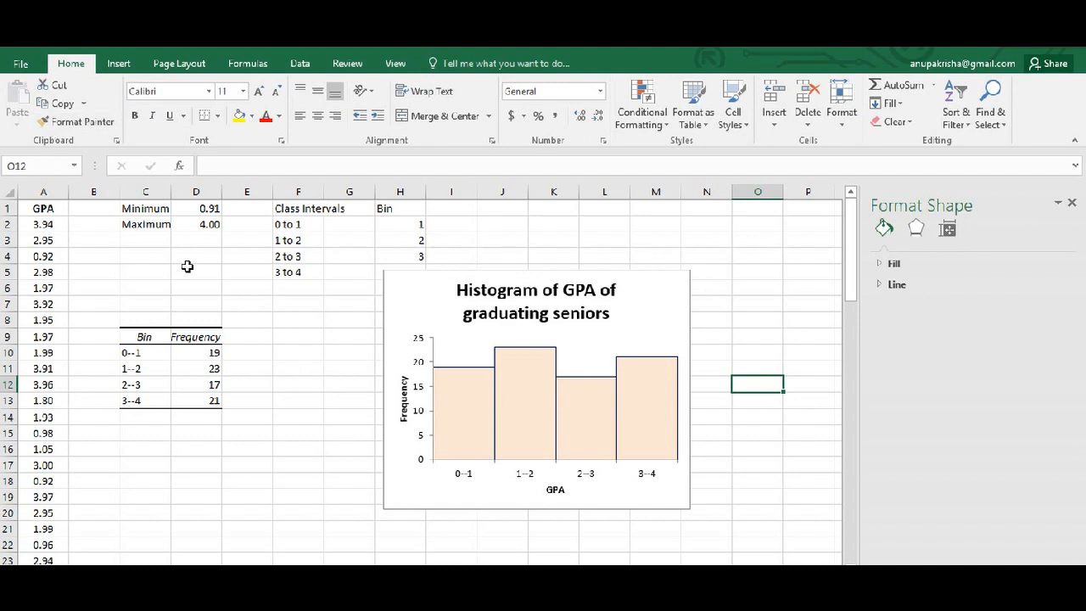
pyautogui.click(111, 563)
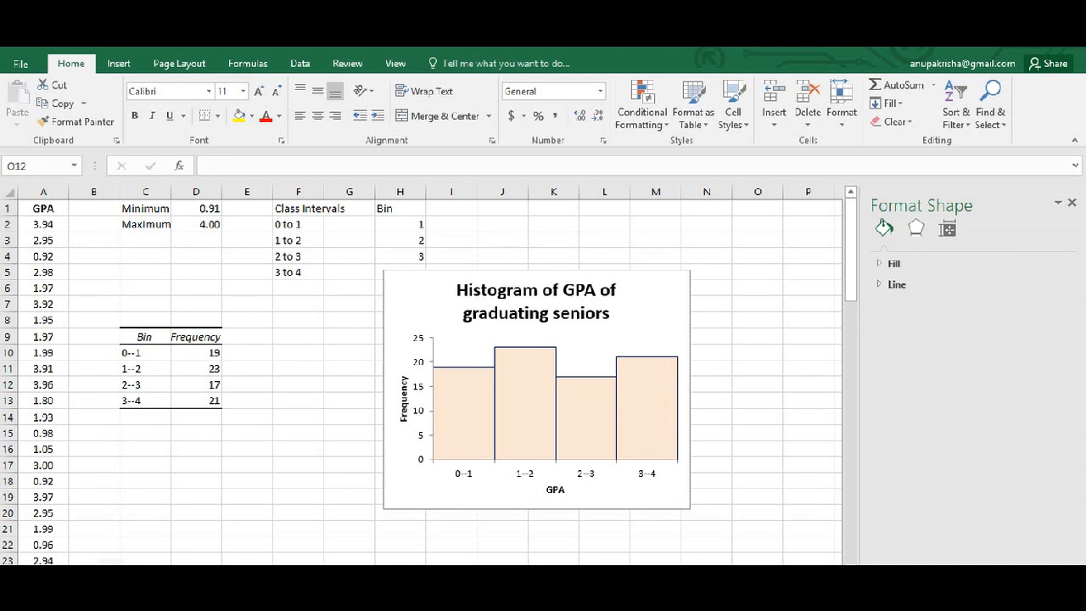